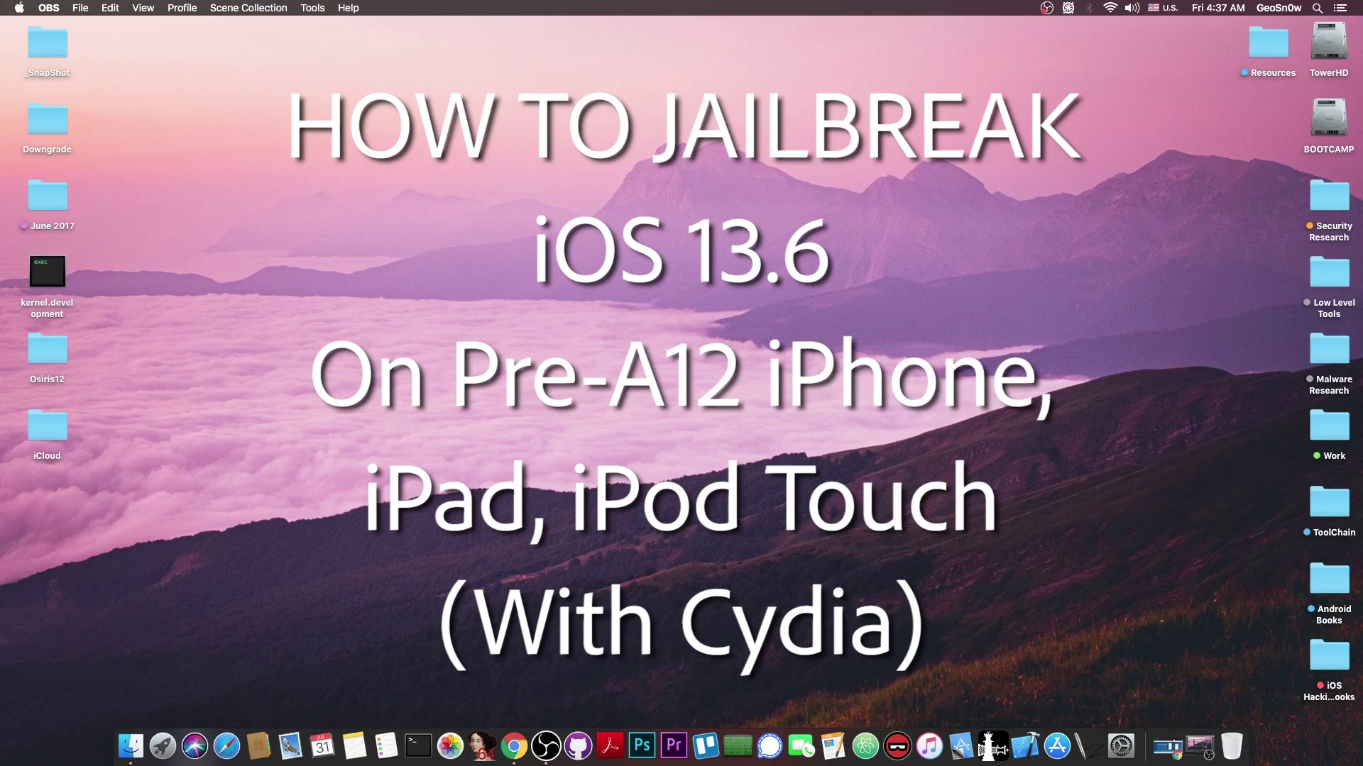
# Step: Switch to Chrome and close the Wondershare Dr.Fone WhatsApp Business Transfer page
pyautogui.click(1167, 747)
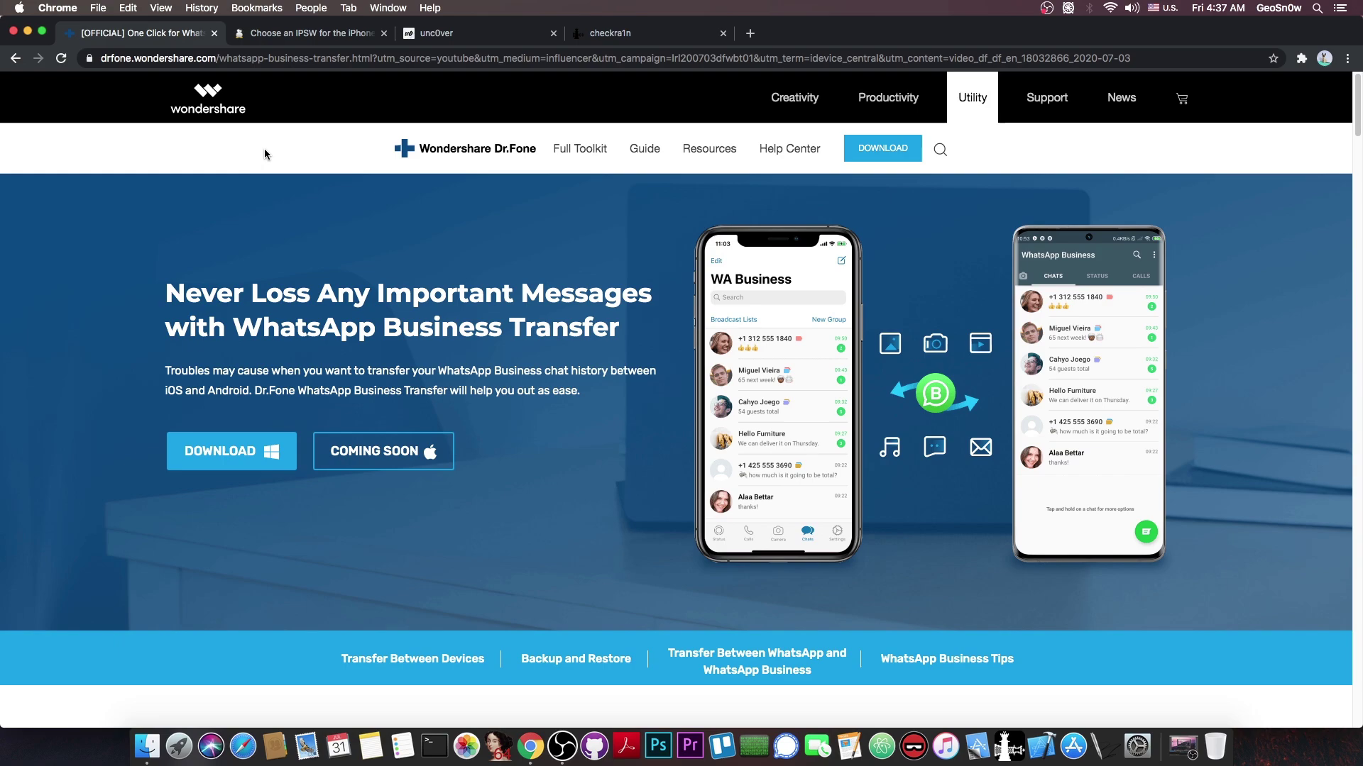
pyautogui.click(214, 32)
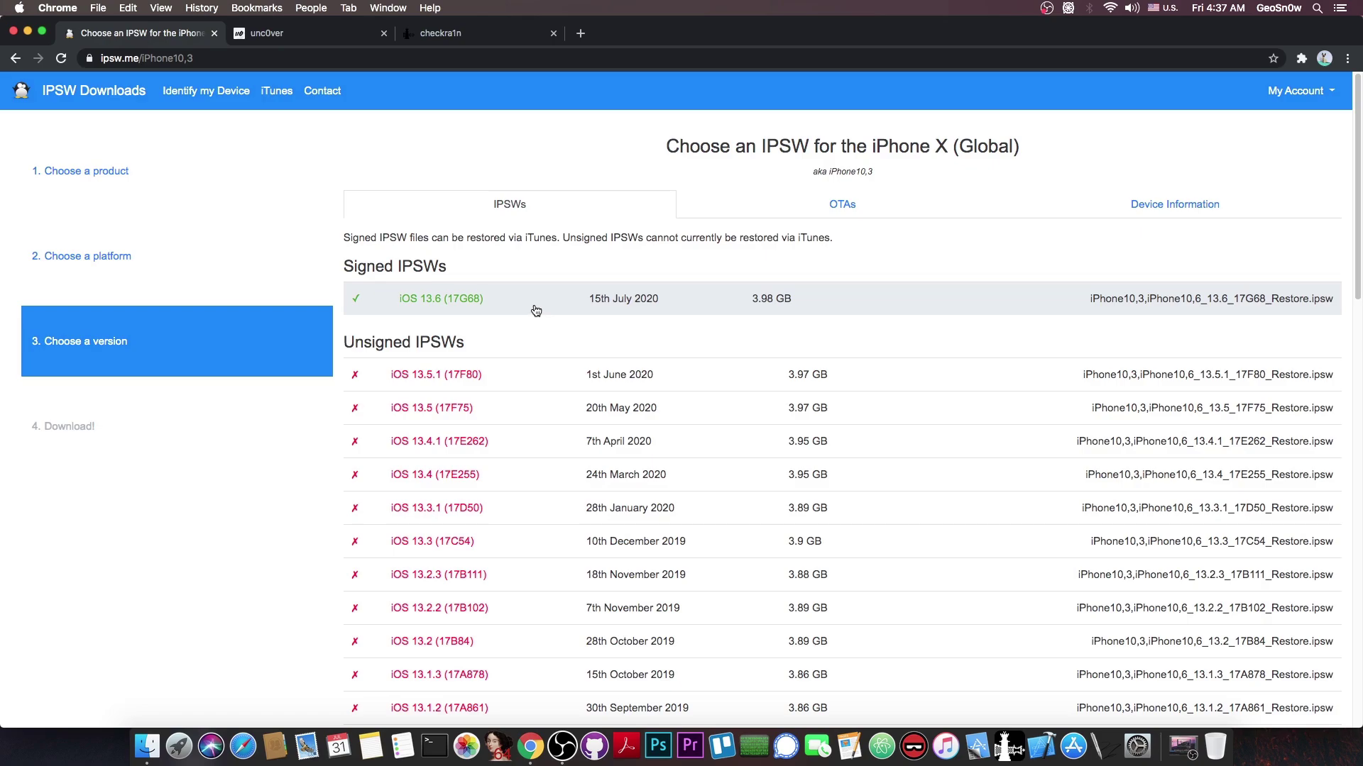
# Step: Compare the supported iOS versions stated on the checkra1n and unc0ver home pages, finishing on checkra1n
pyautogui.click(457, 37)
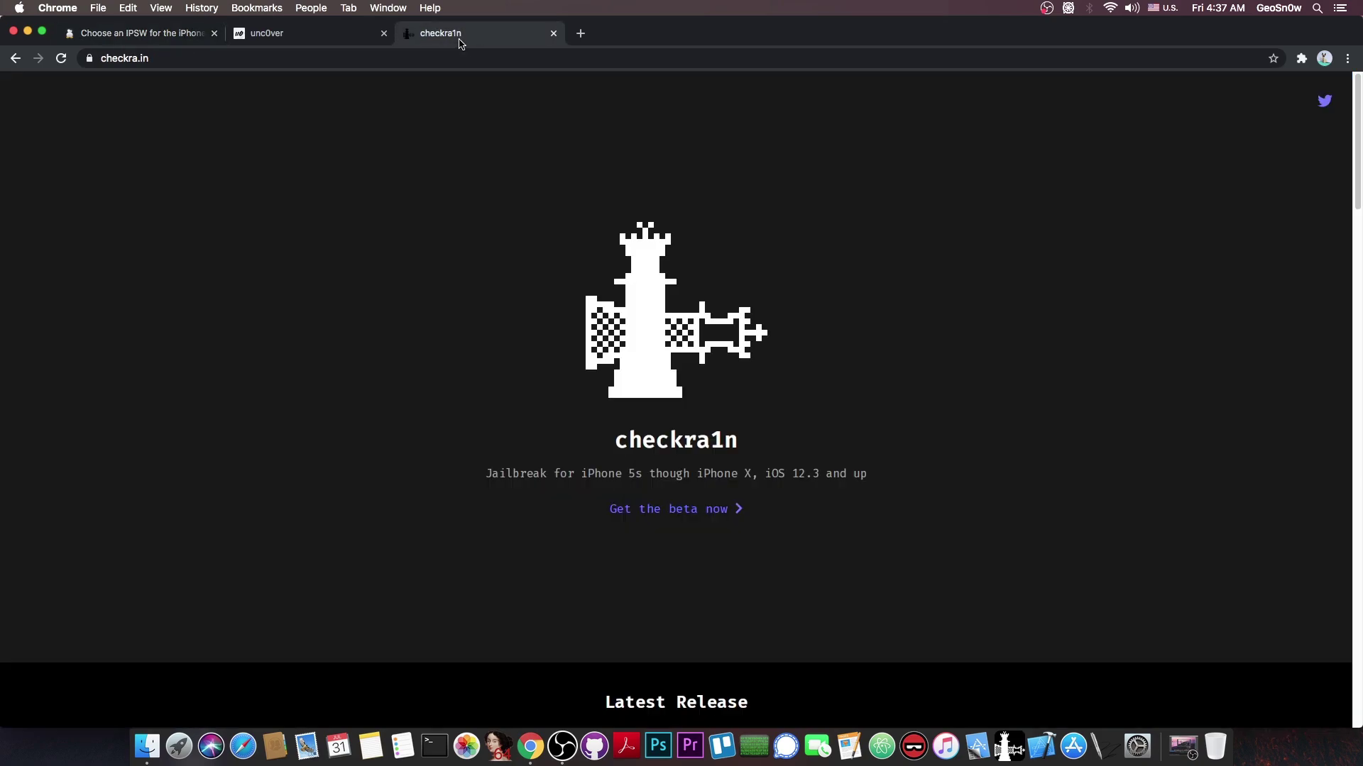
pyautogui.click(321, 41)
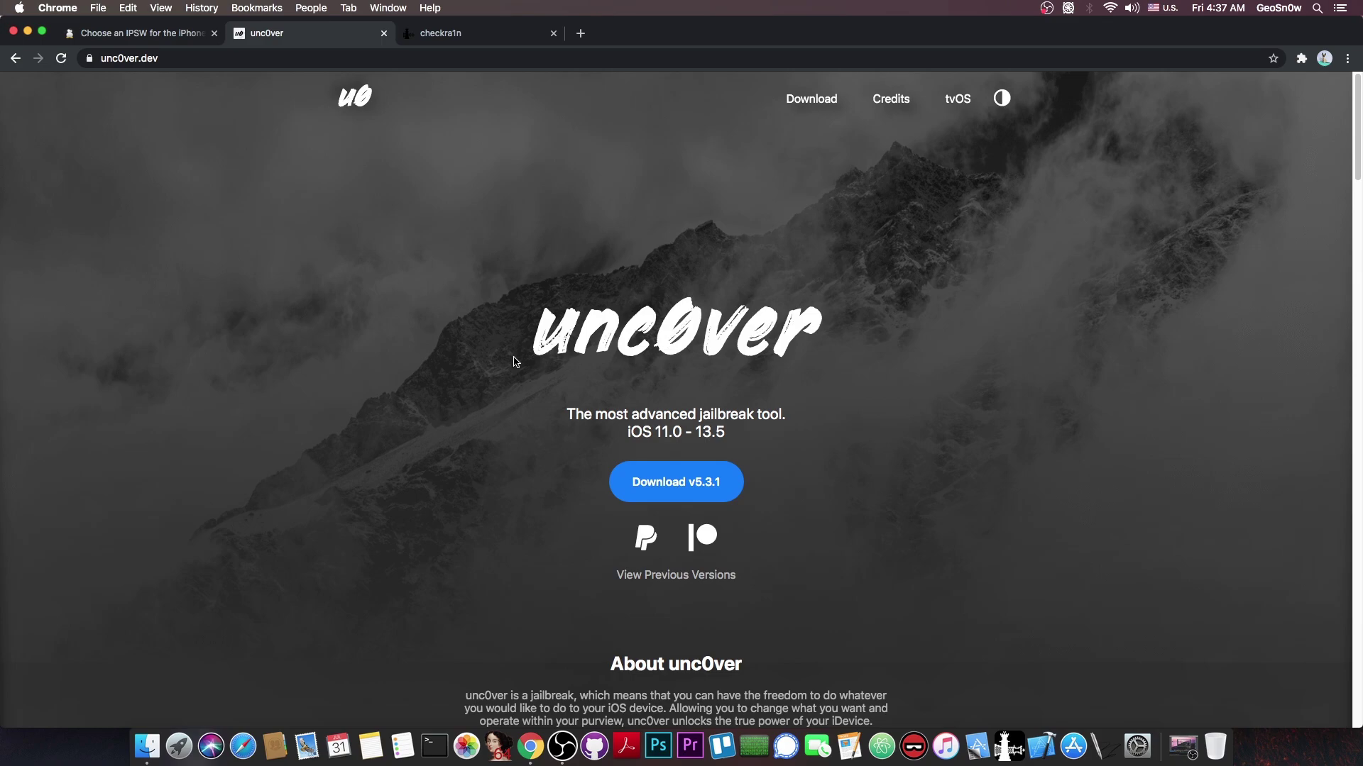
pyautogui.click(474, 34)
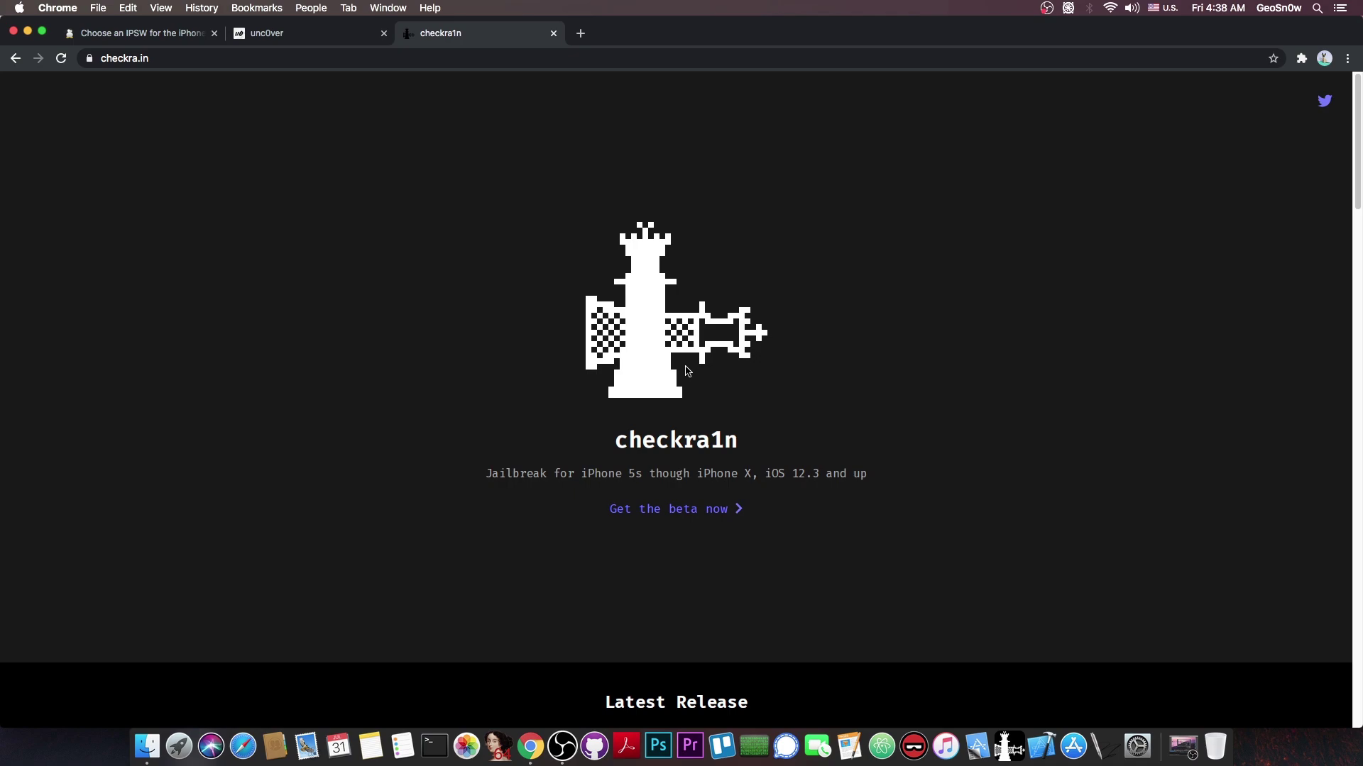
# Step: Read the checkra1n 0.10.2 beta release notes, including bug fixes, known issues and unsupported platforms
pyautogui.scroll(-5, 678, 358)
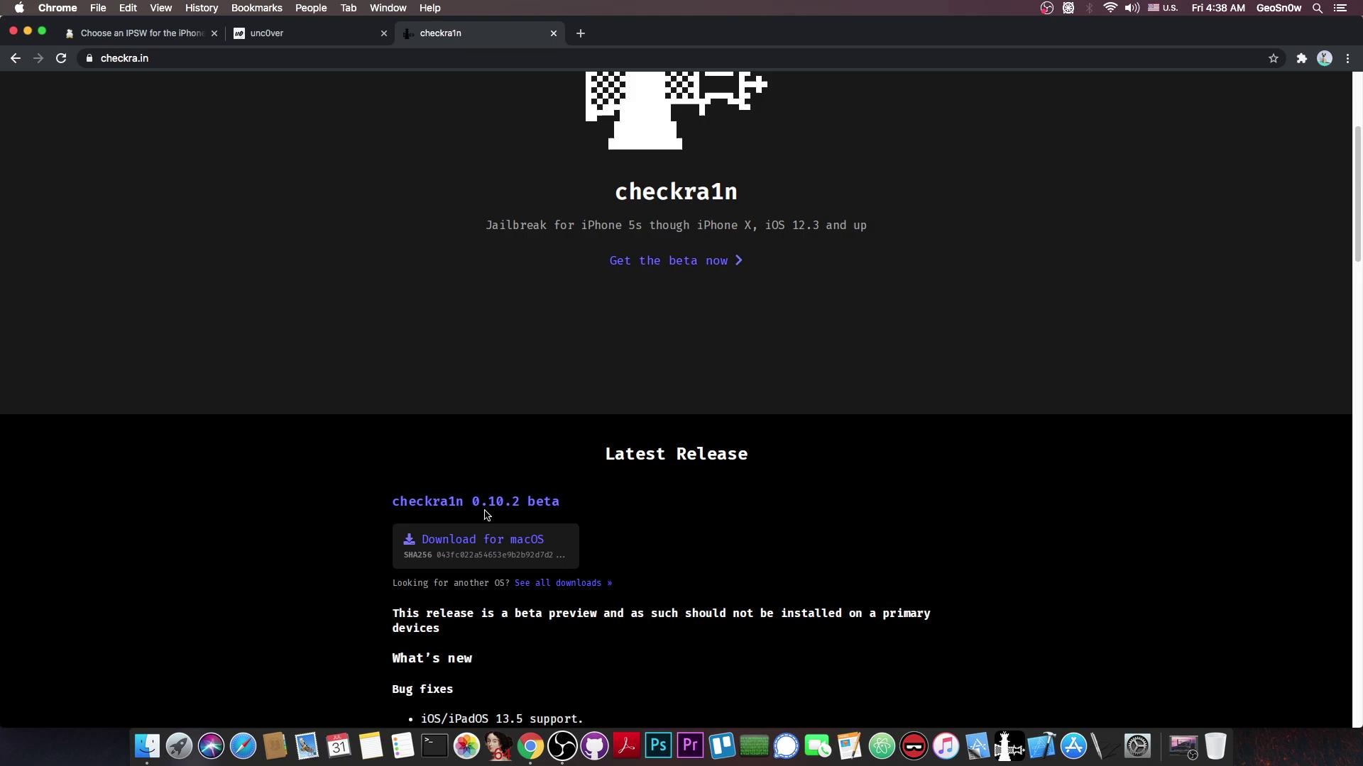
pyautogui.scroll(-4, 710, 508)
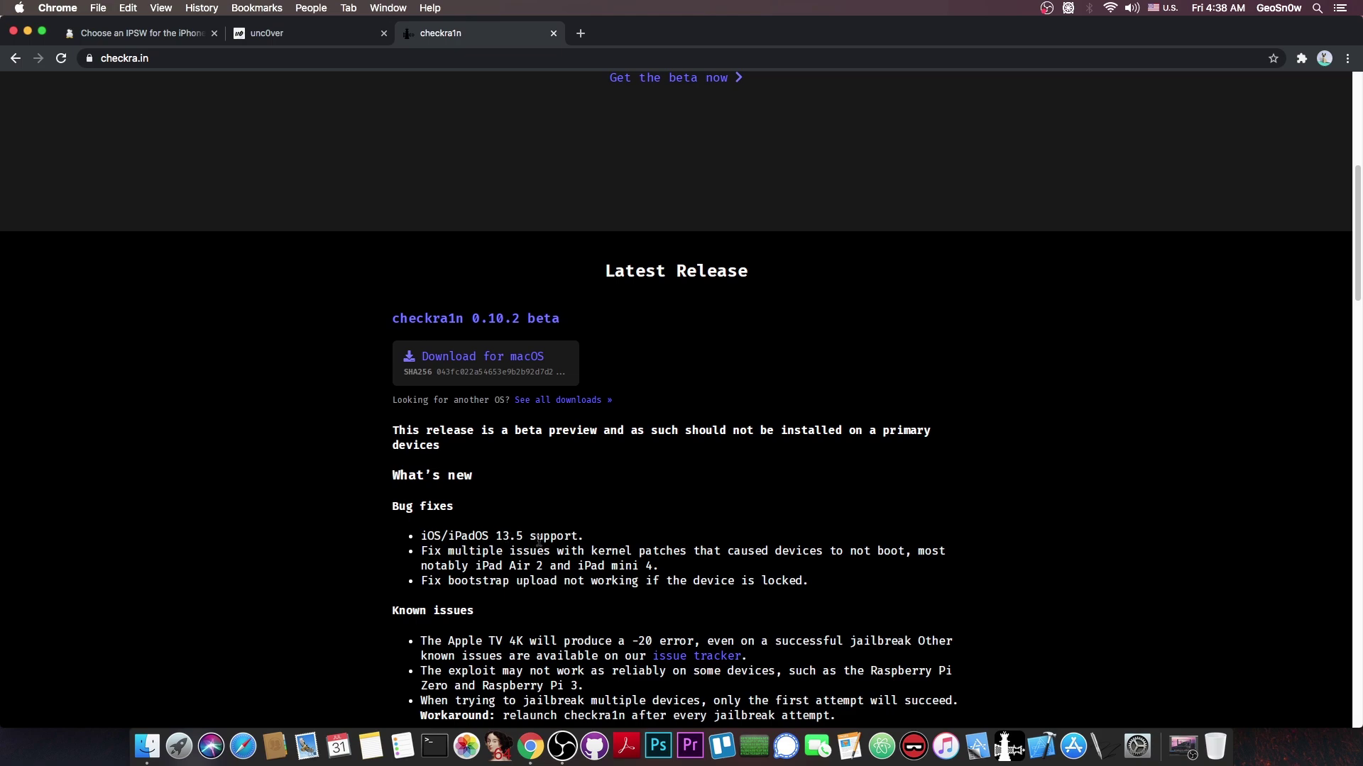
pyautogui.scroll(-3, 542, 533)
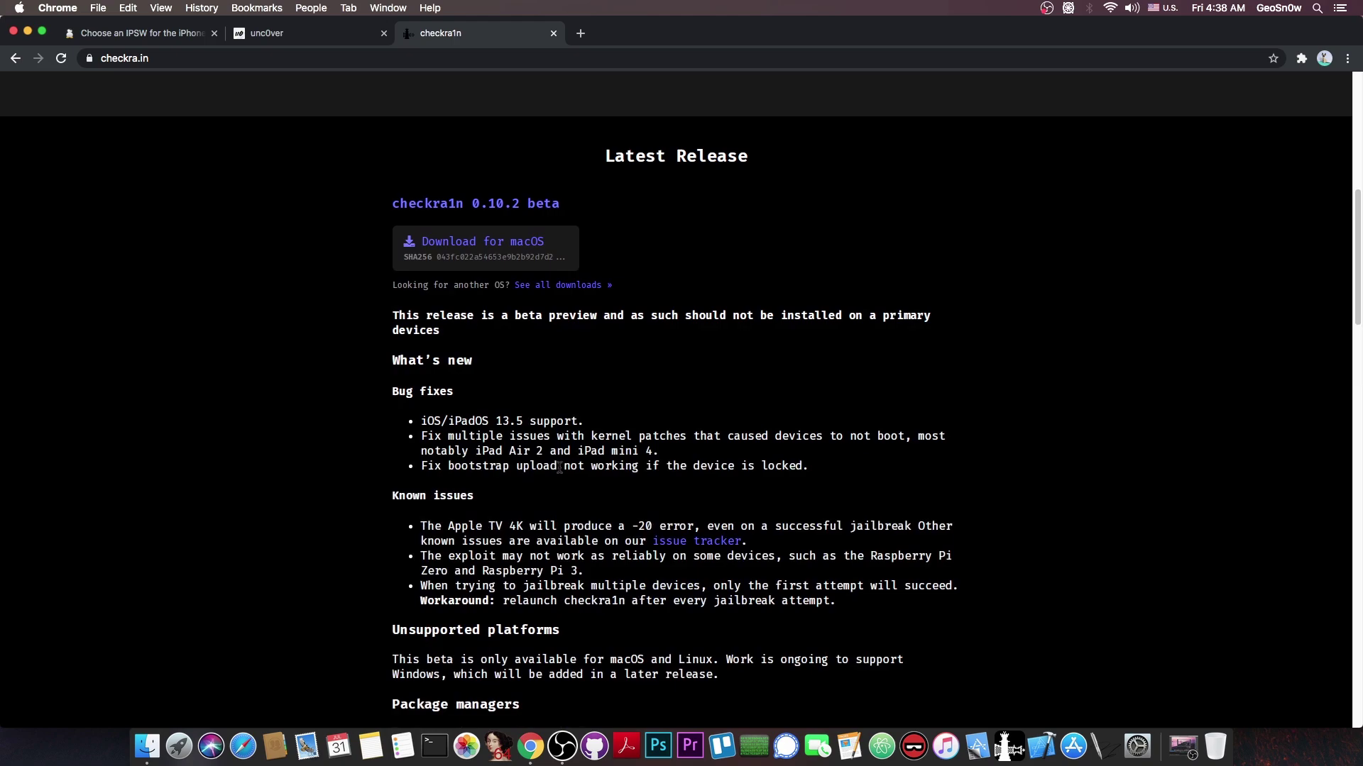
pyautogui.scroll(-4, 605, 461)
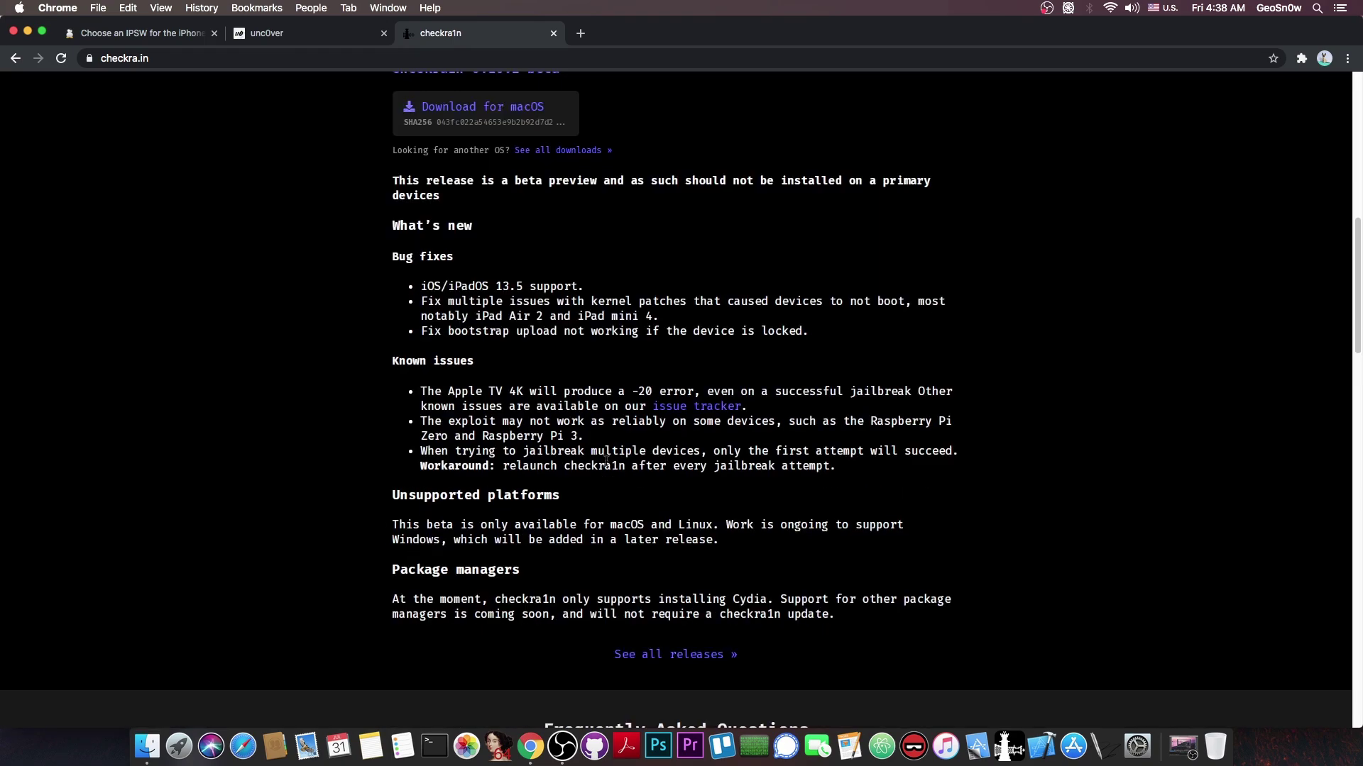
pyautogui.scroll(10, 605, 461)
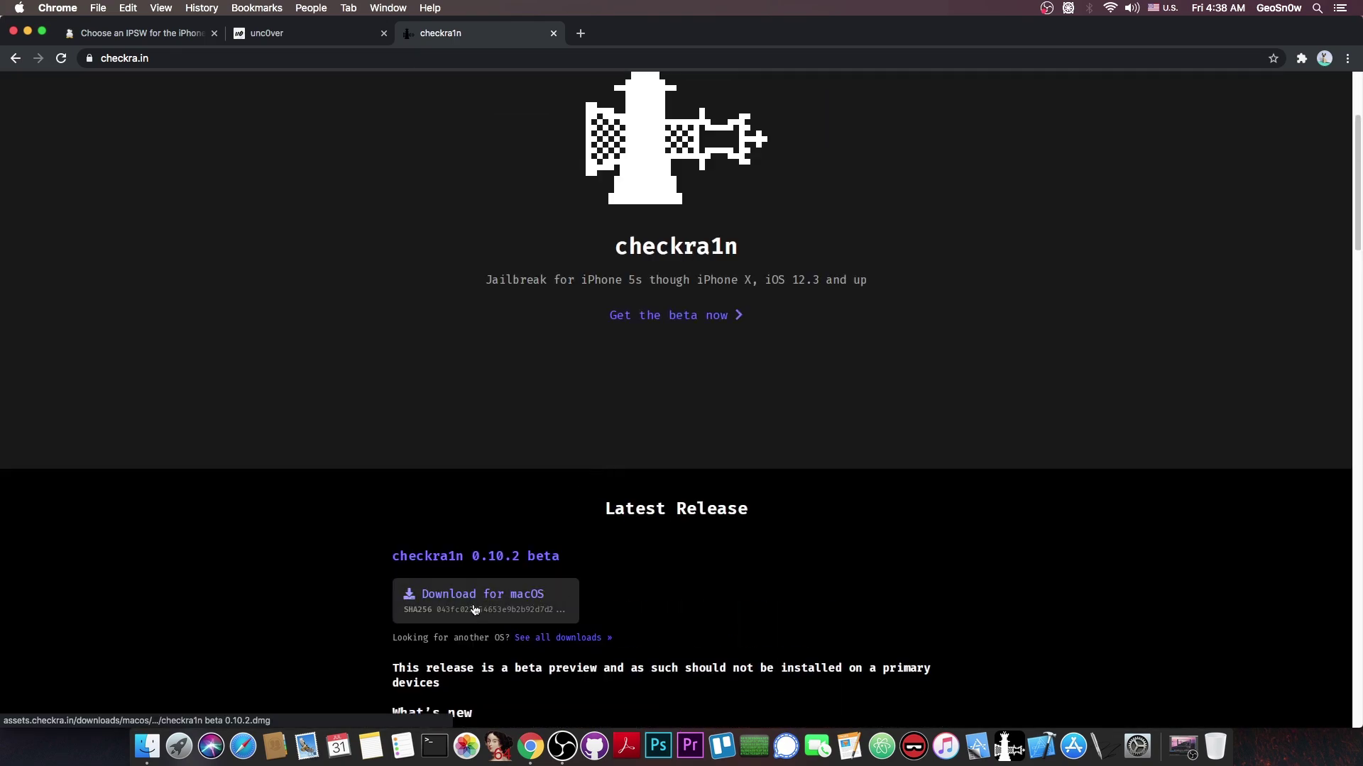
# Step: Open the full download list for checkra1n 0.10.2 beta and review the macOS and Linux builds
pyautogui.click(593, 637)
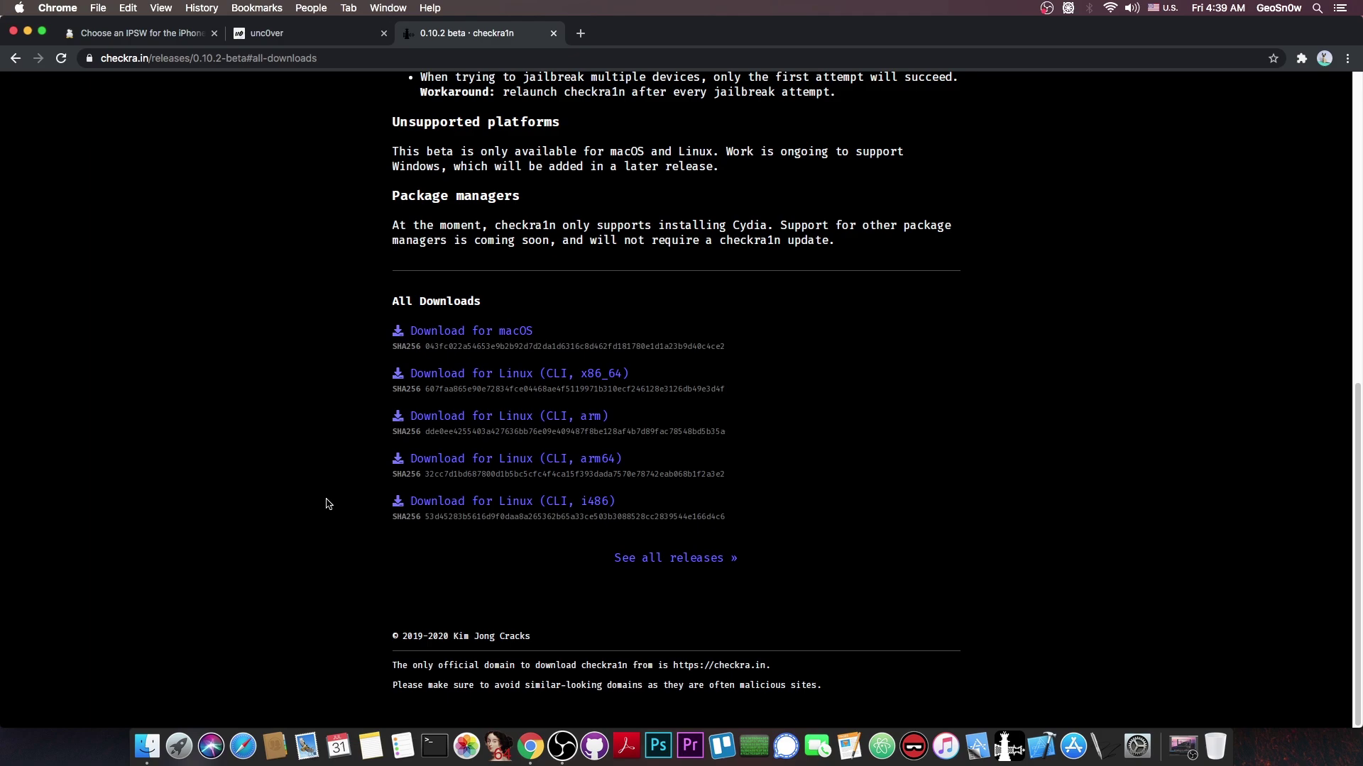
pyautogui.scroll(3, 337, 497)
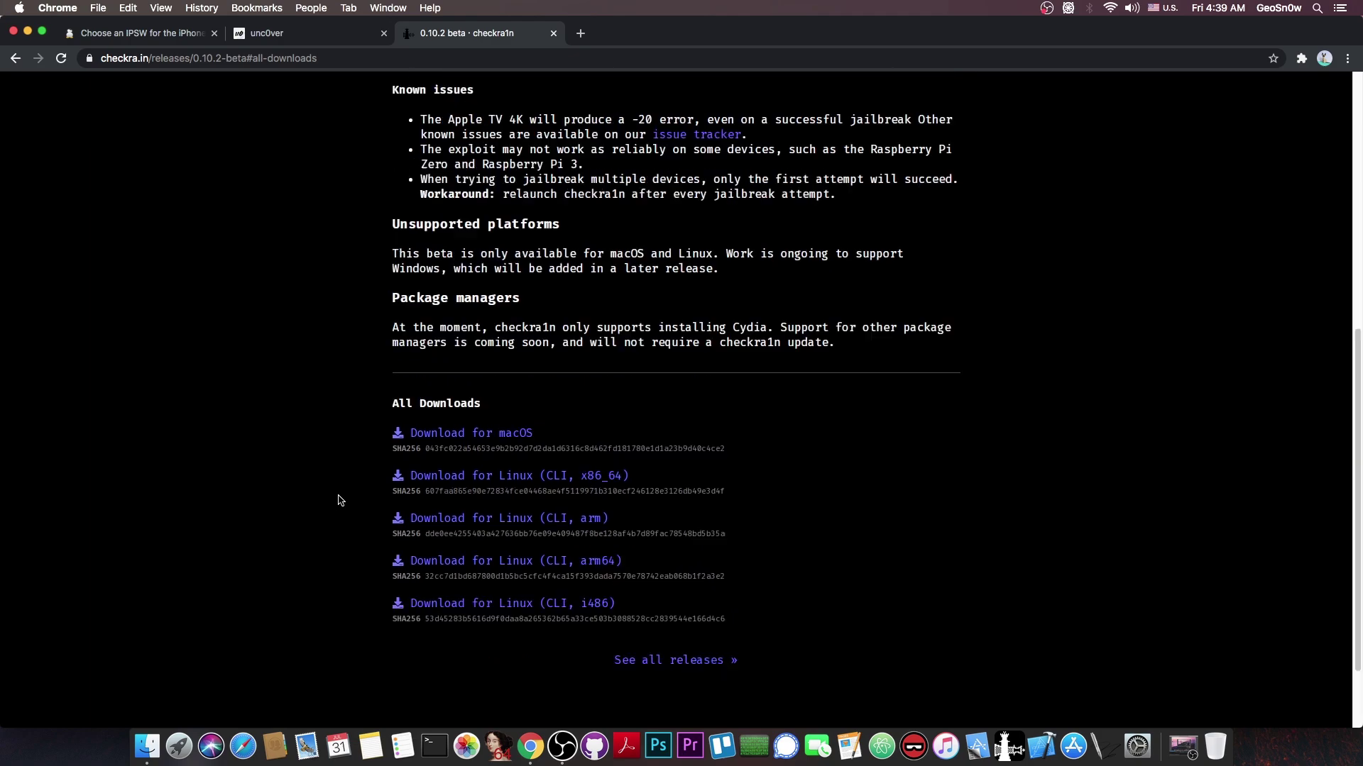
pyautogui.scroll(-2, 344, 479)
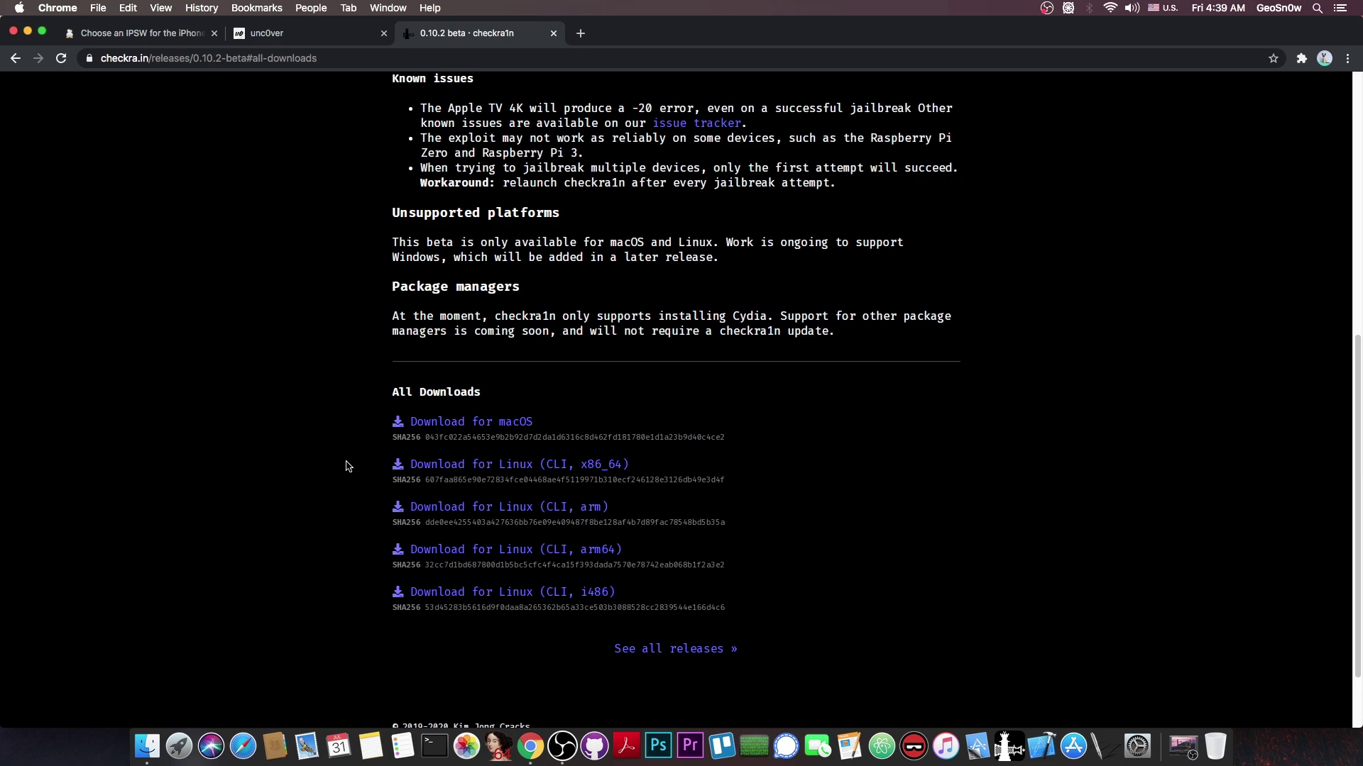
pyautogui.scroll(1, 359, 482)
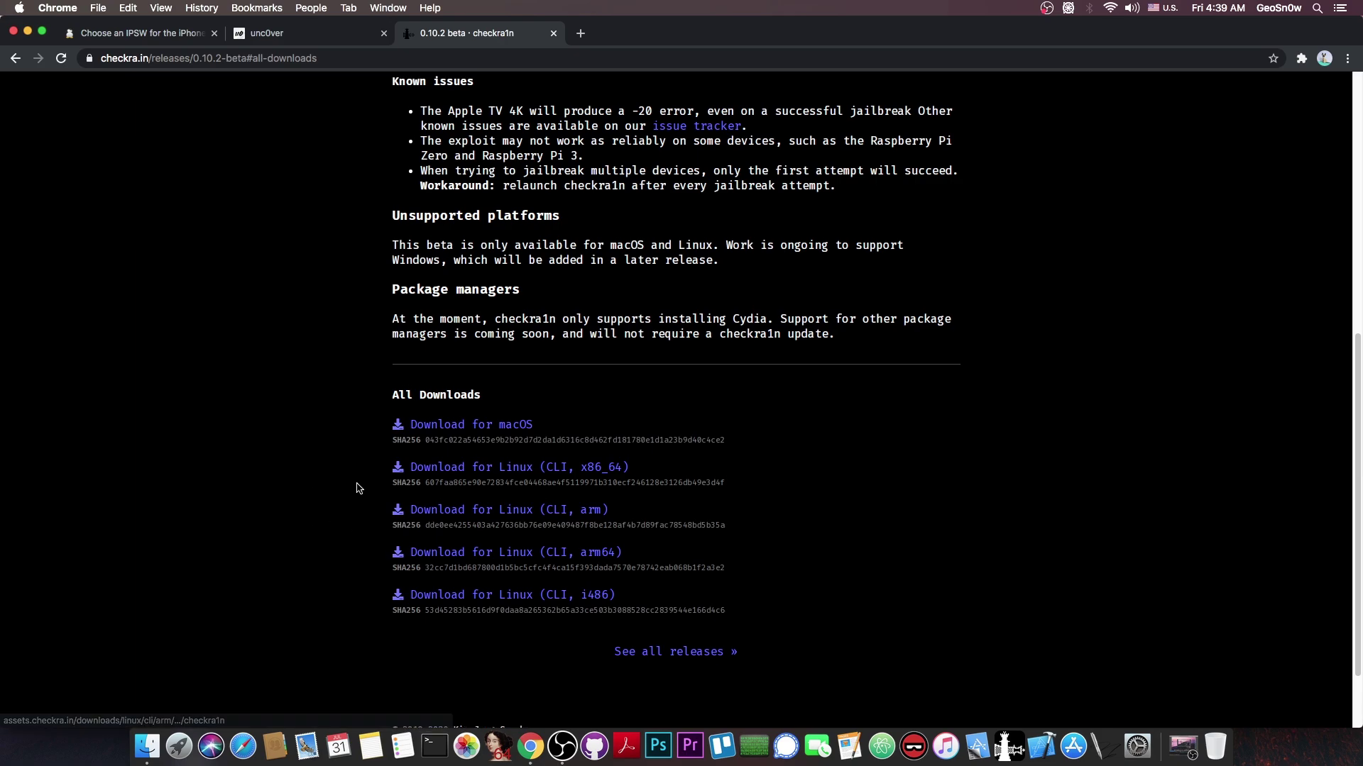
pyautogui.scroll(15, 552, 482)
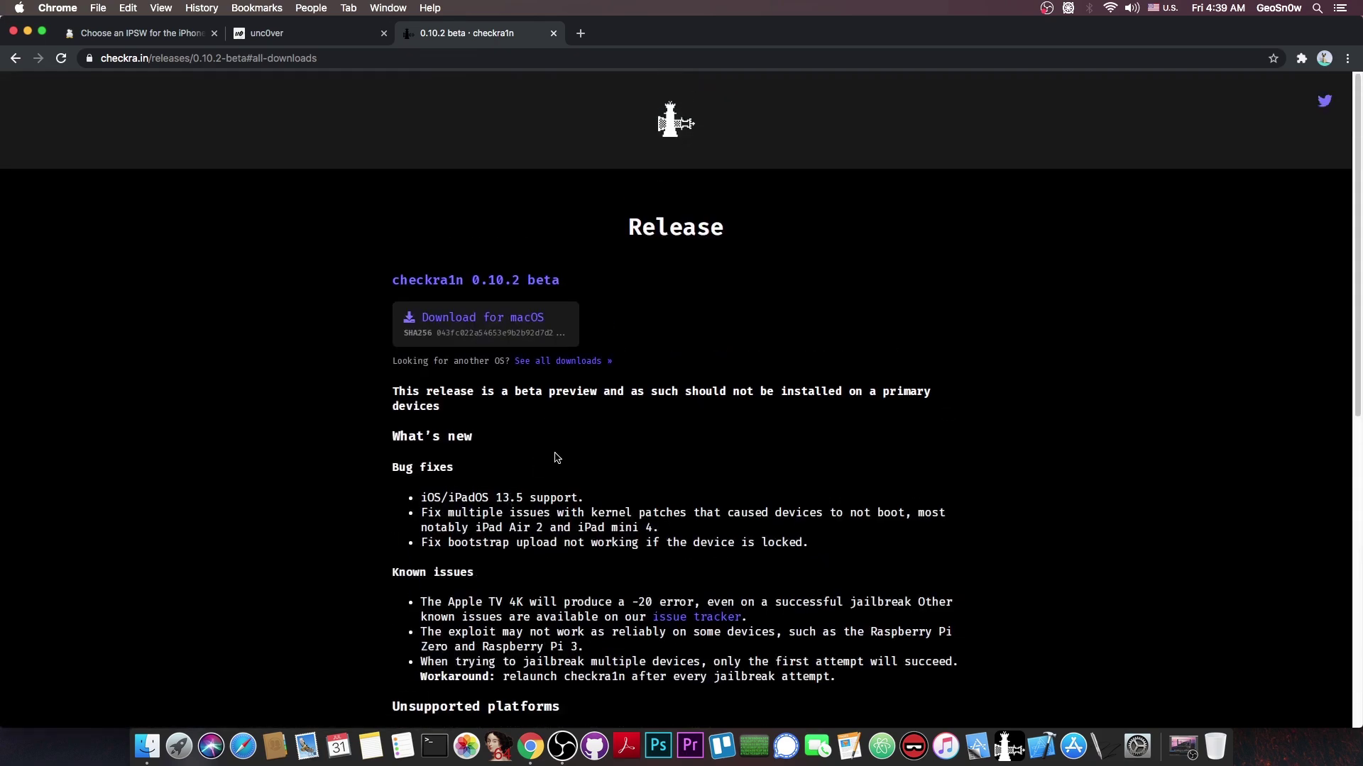
# Step: Minimize Chrome, switch to the checkra1n app and allow untested iOS/iPadOS/tvOS versions in its options
pyautogui.press('super+m')
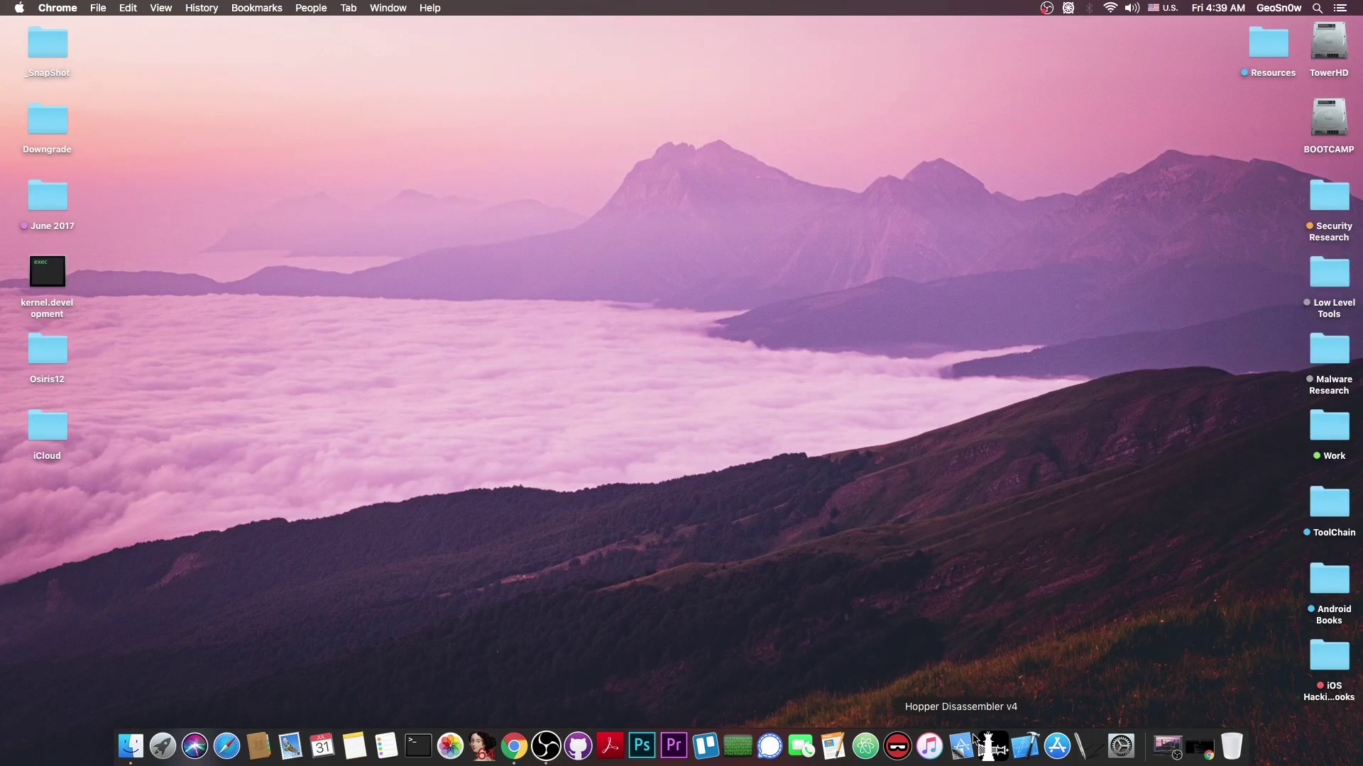
pyautogui.click(992, 745)
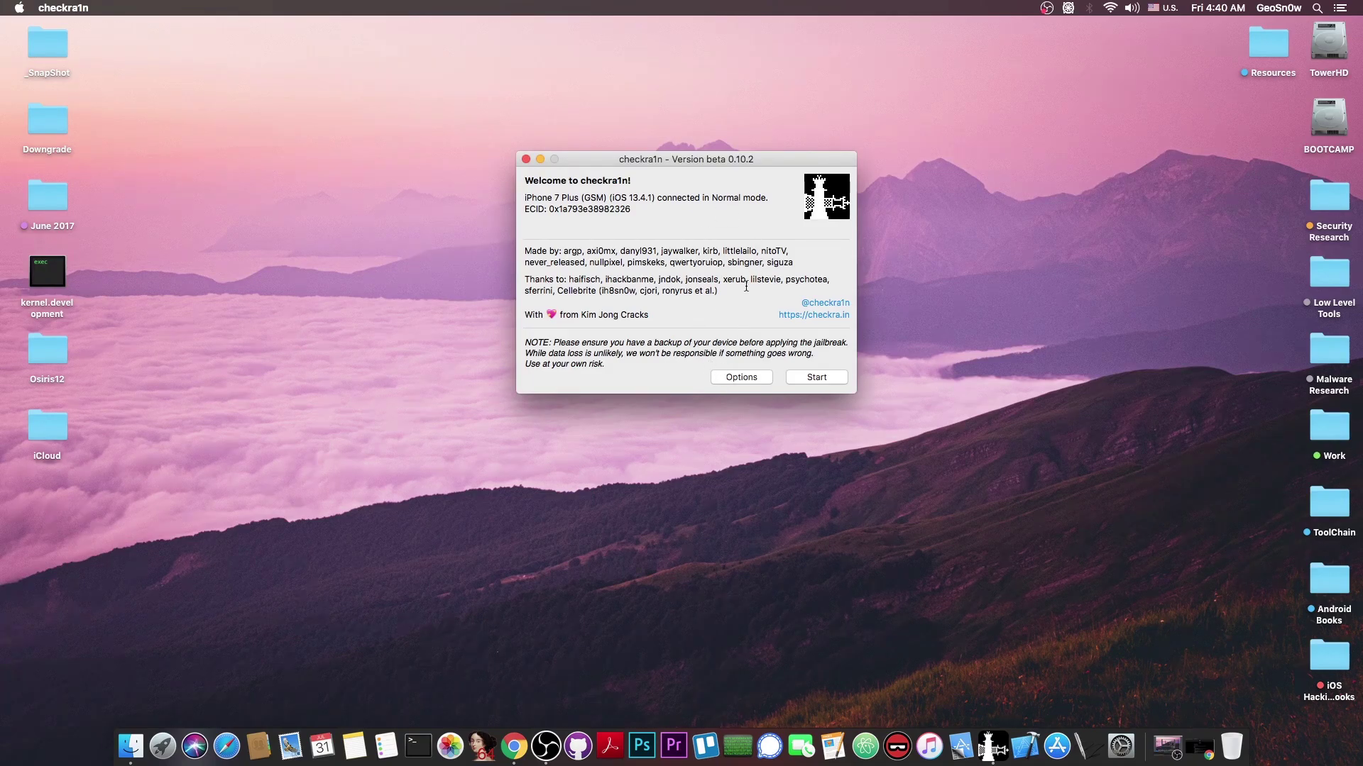
pyautogui.click(727, 378)
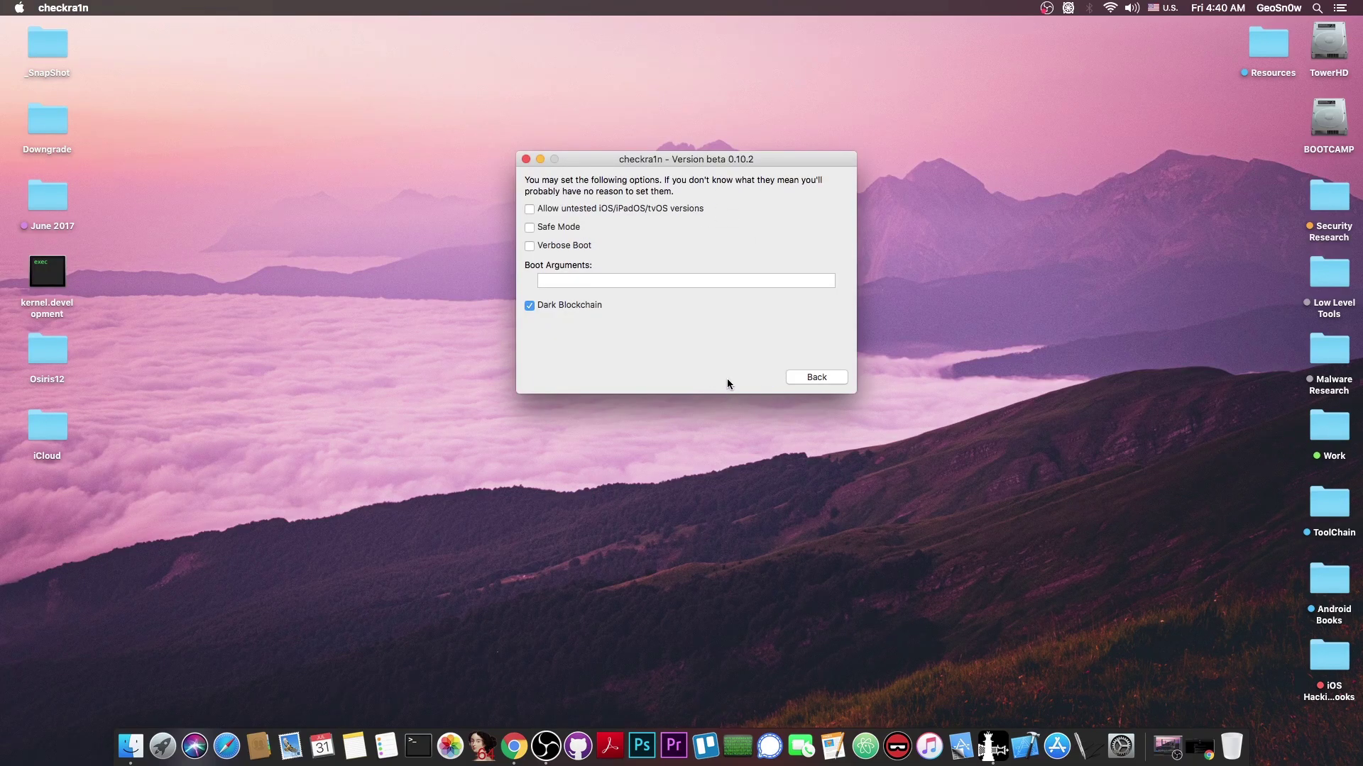
pyautogui.click(589, 210)
pyautogui.click(815, 379)
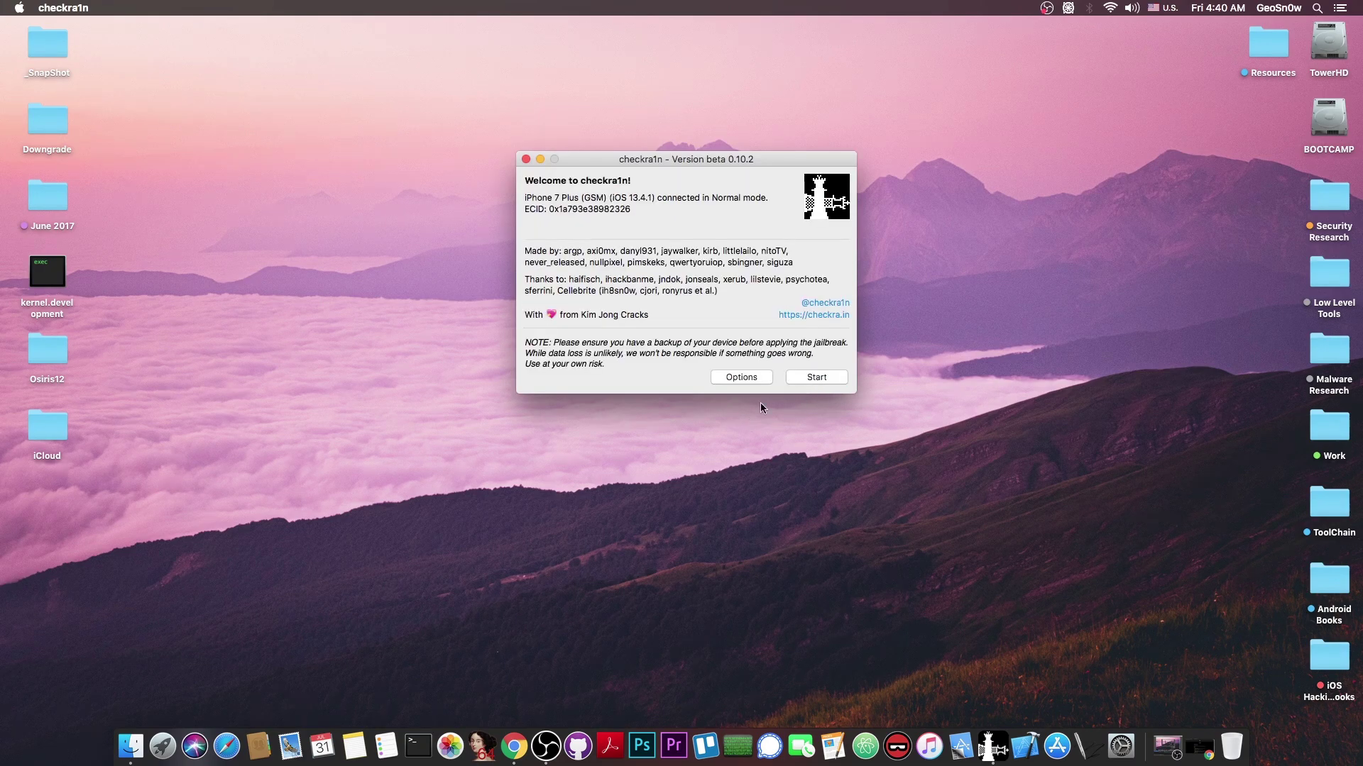
# Step: Start the jailbreak for the connected iPhone 7 Plus and put the device into recovery mode
pyautogui.click(806, 377)
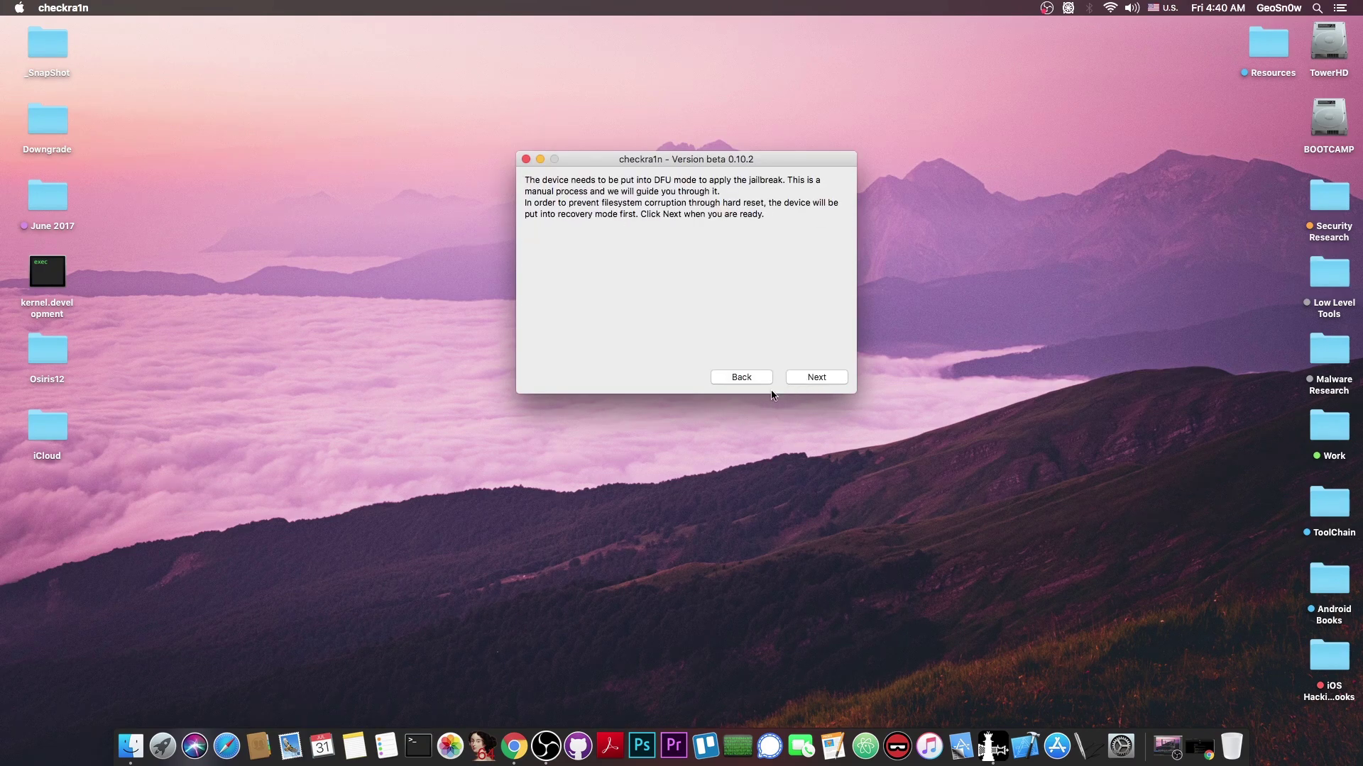
pyautogui.click(824, 379)
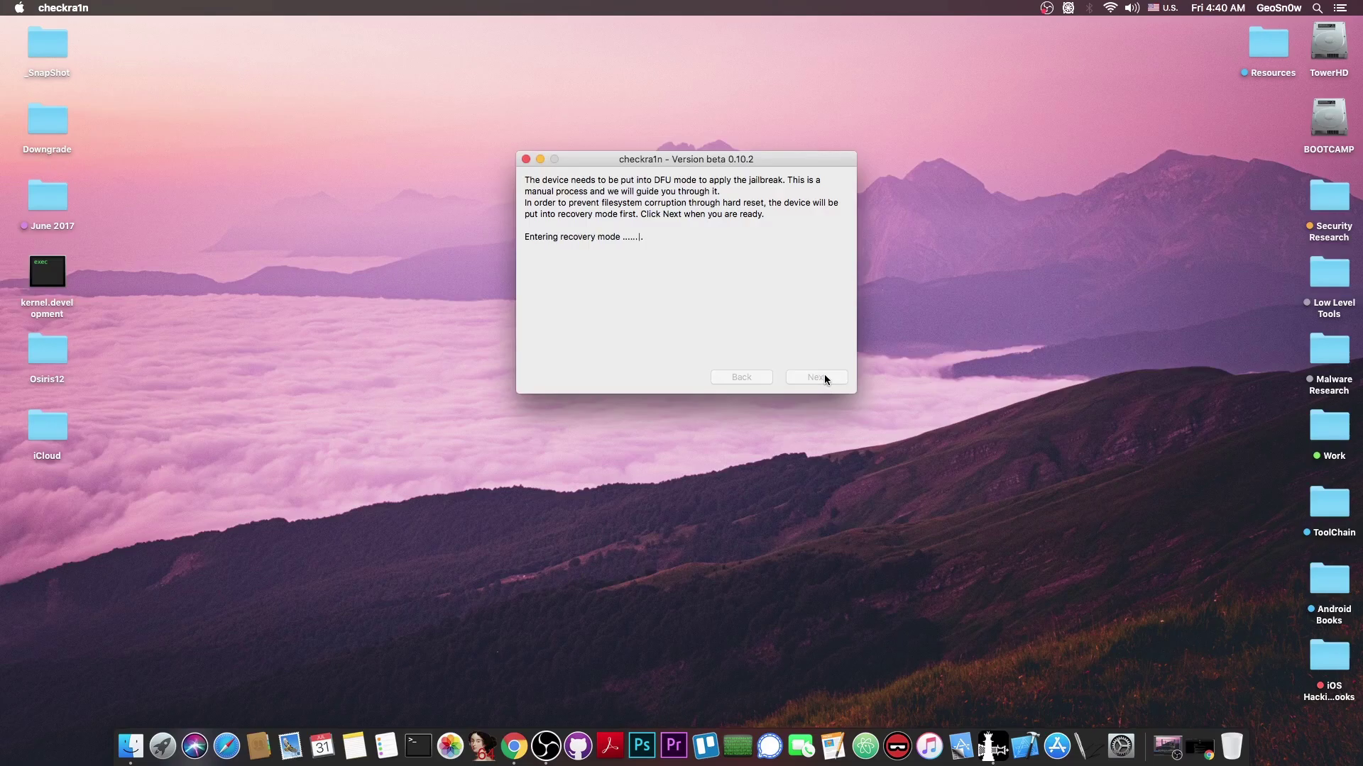
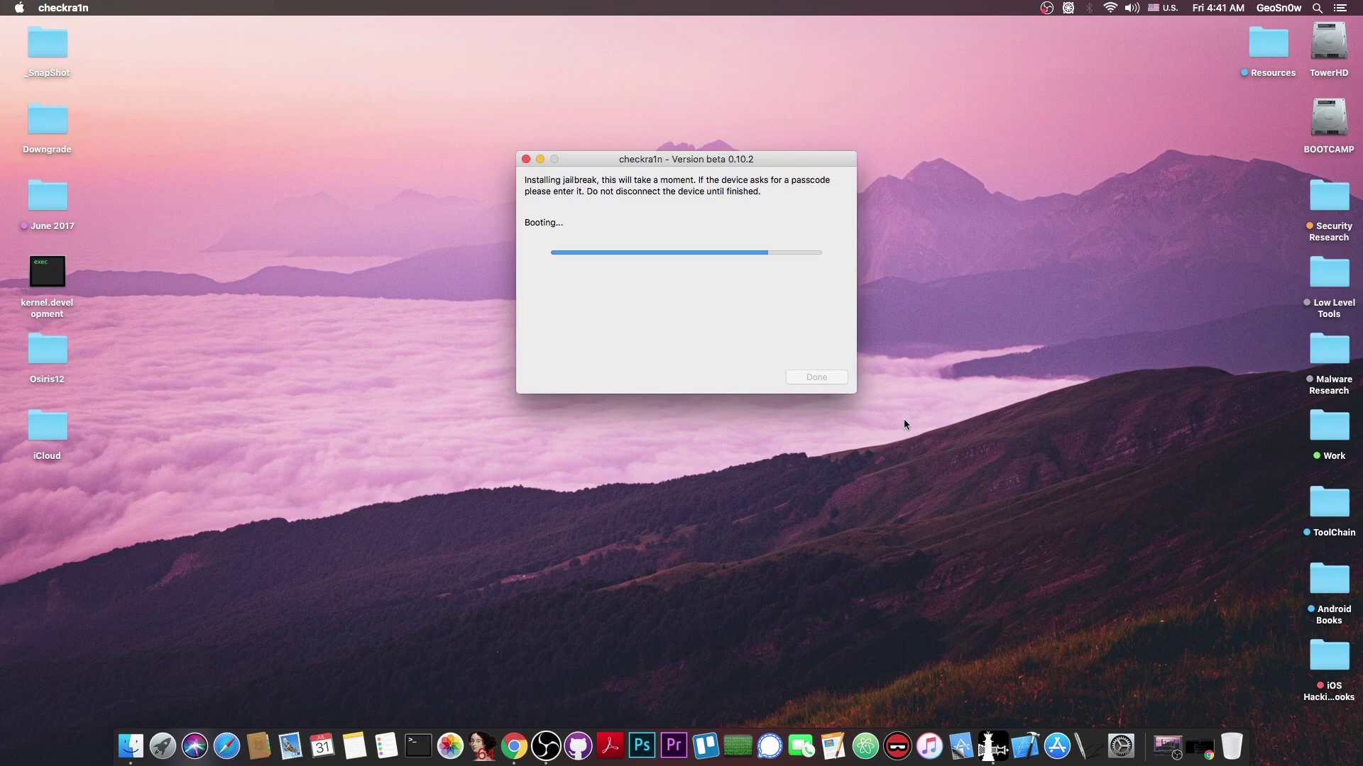
# Step: Switch back to Chrome, view the unc0ver site's supported iOS versions, and open the checkra1n site's home page
pyautogui.click(1201, 747)
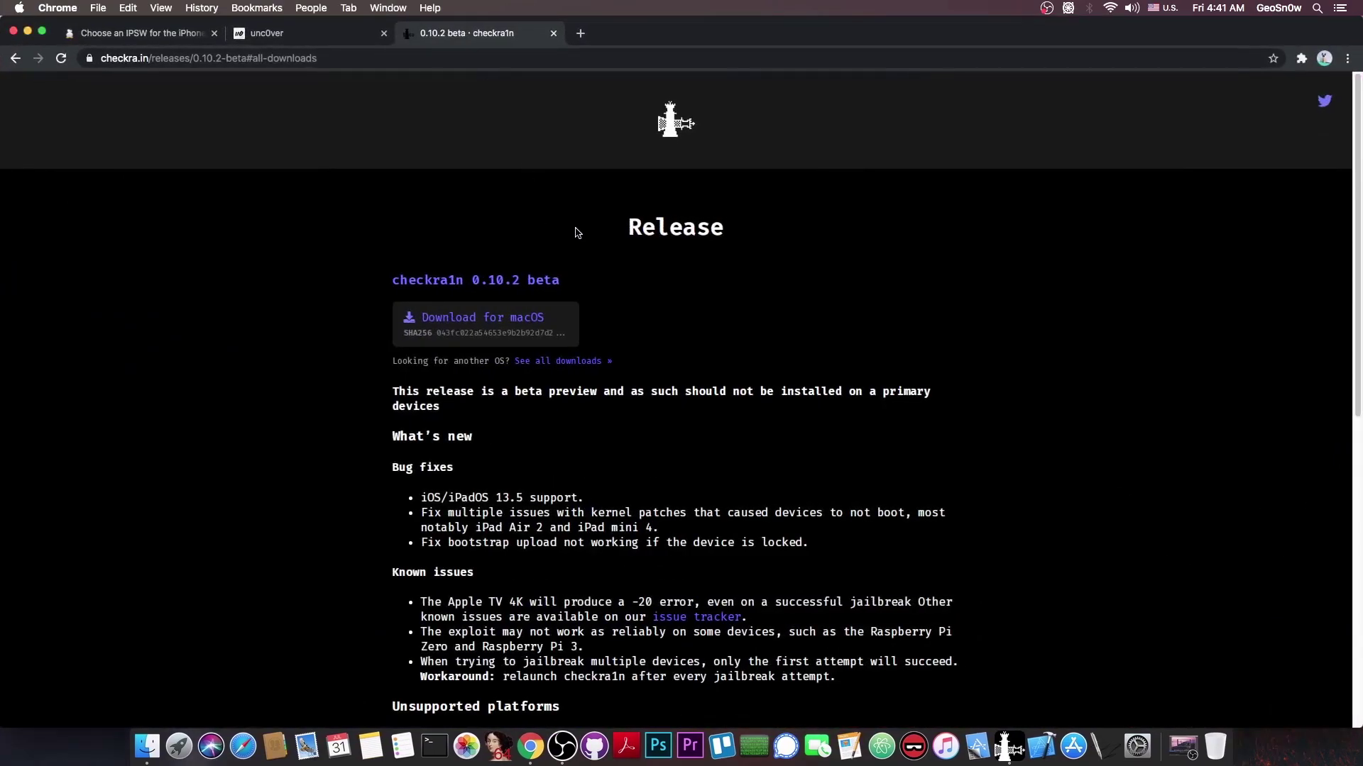
pyautogui.click(362, 39)
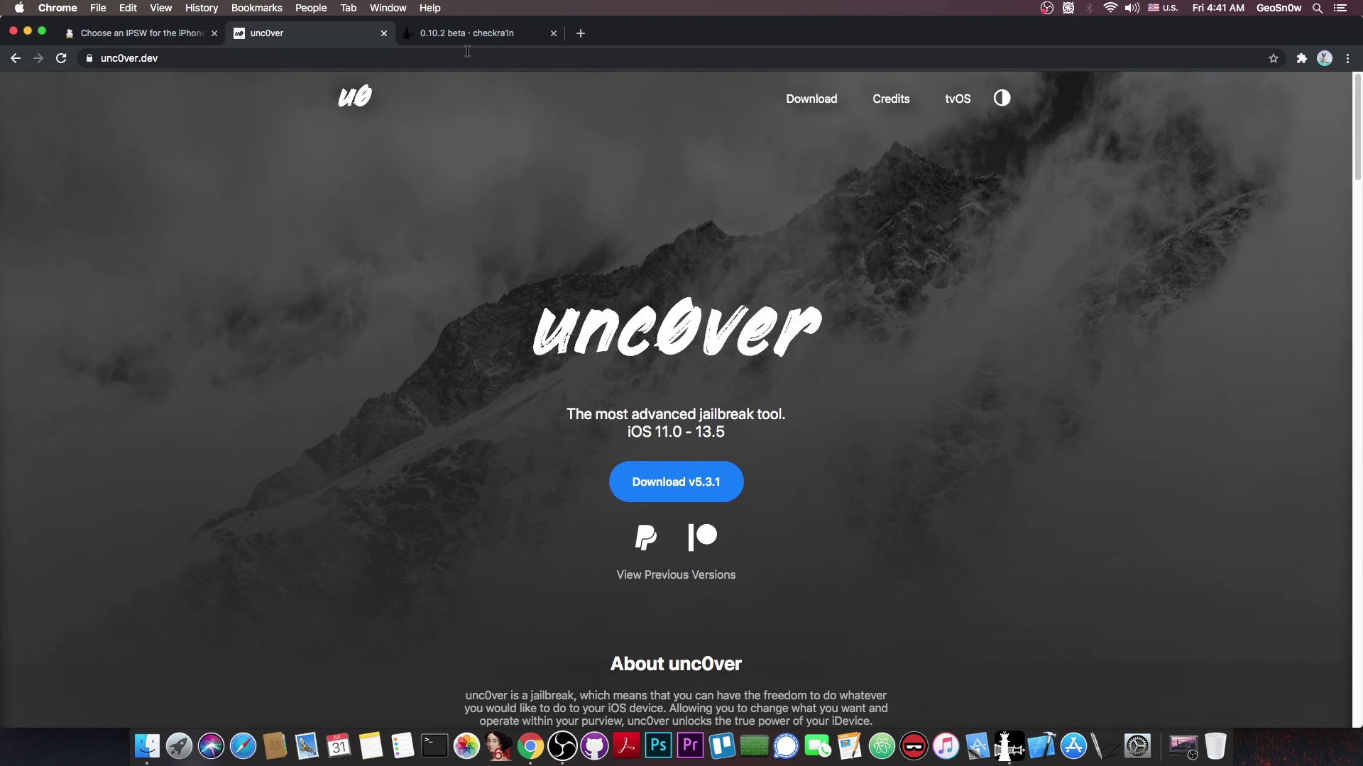
pyautogui.click(505, 39)
pyautogui.click(680, 124)
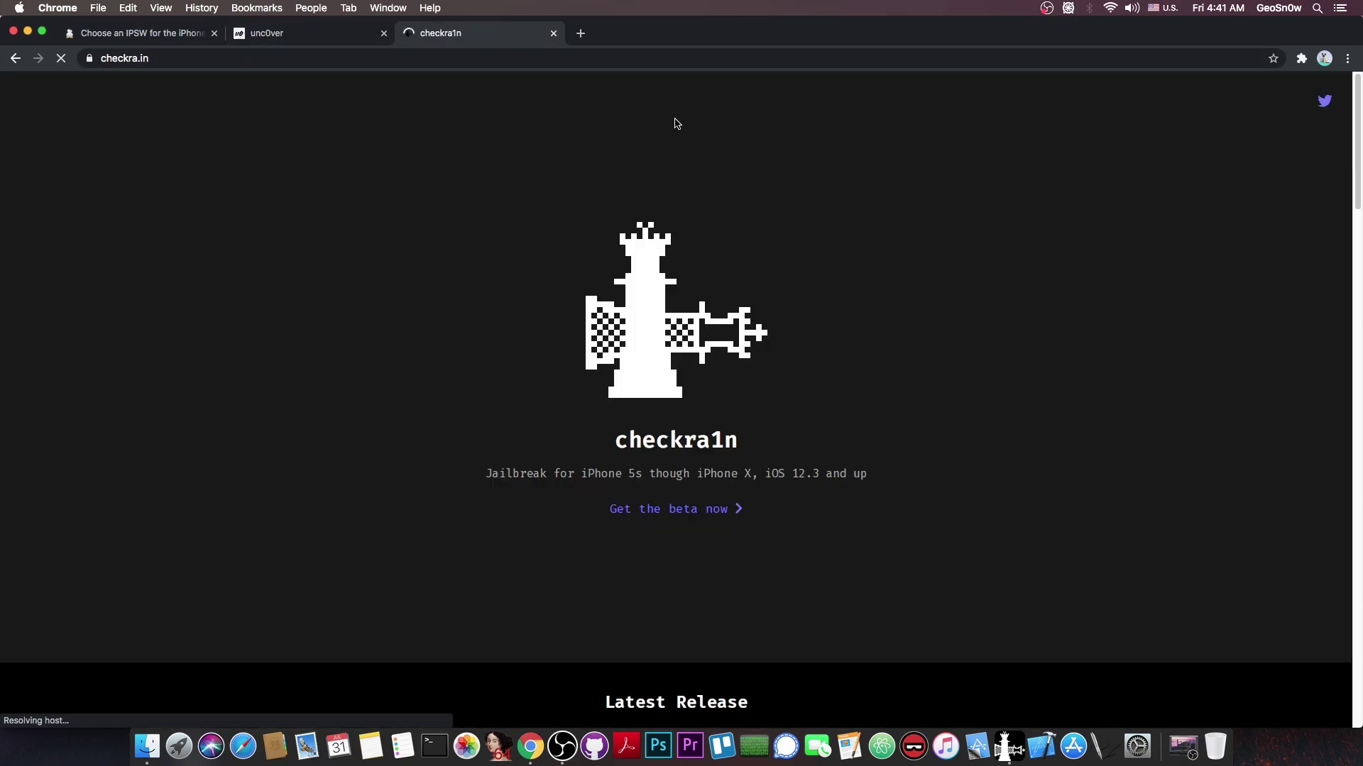
# Step: Return to the checkra1n app on the Mac and close out the completed jailbreak installation
pyautogui.click(28, 31)
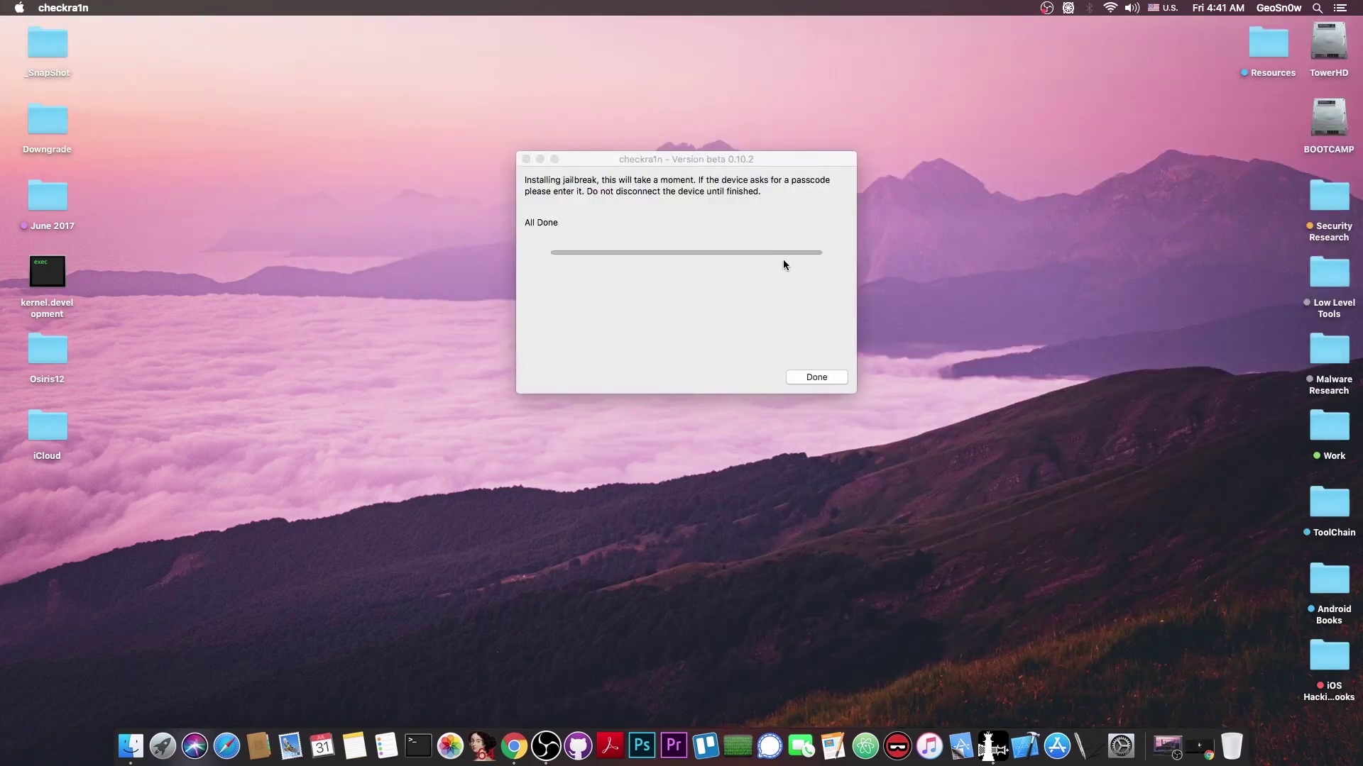
pyautogui.moveTo(714, 162); pyautogui.dragTo(670, 181)
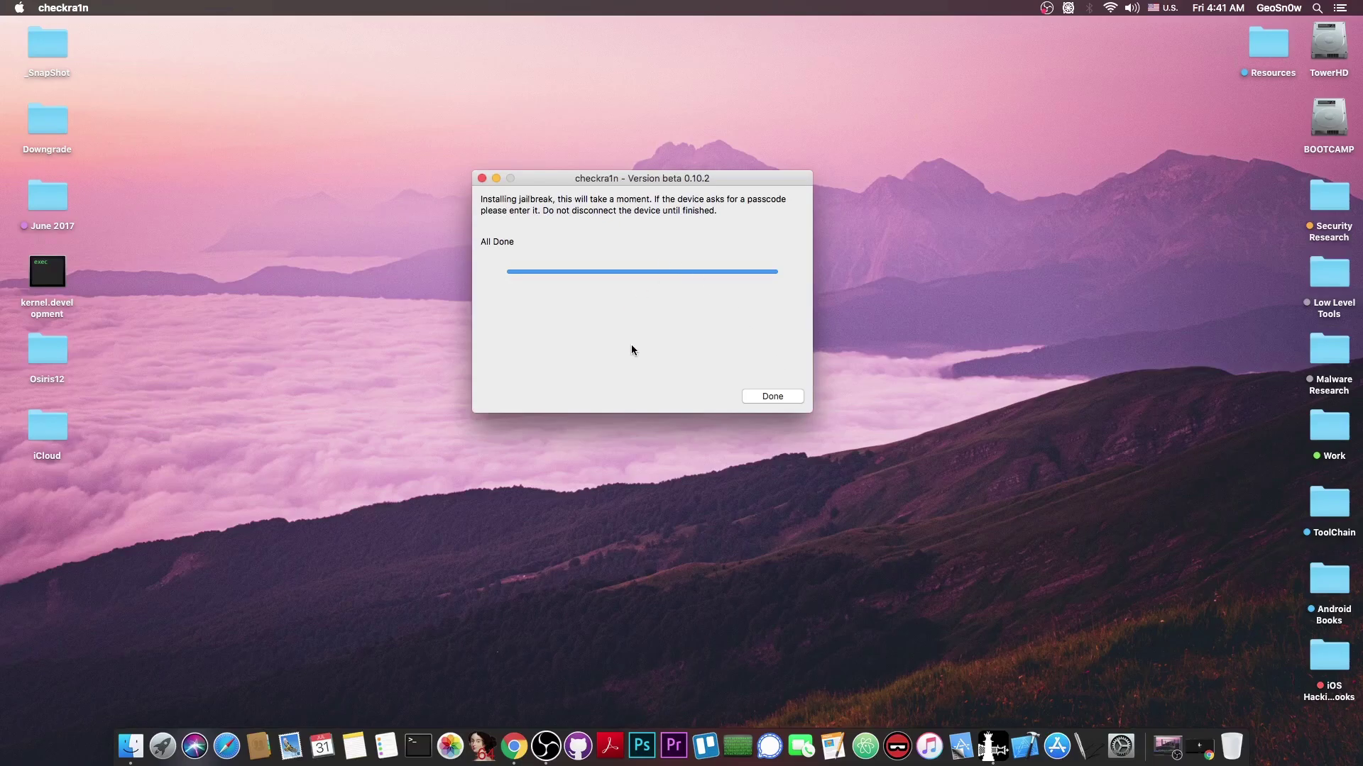
pyautogui.click(772, 396)
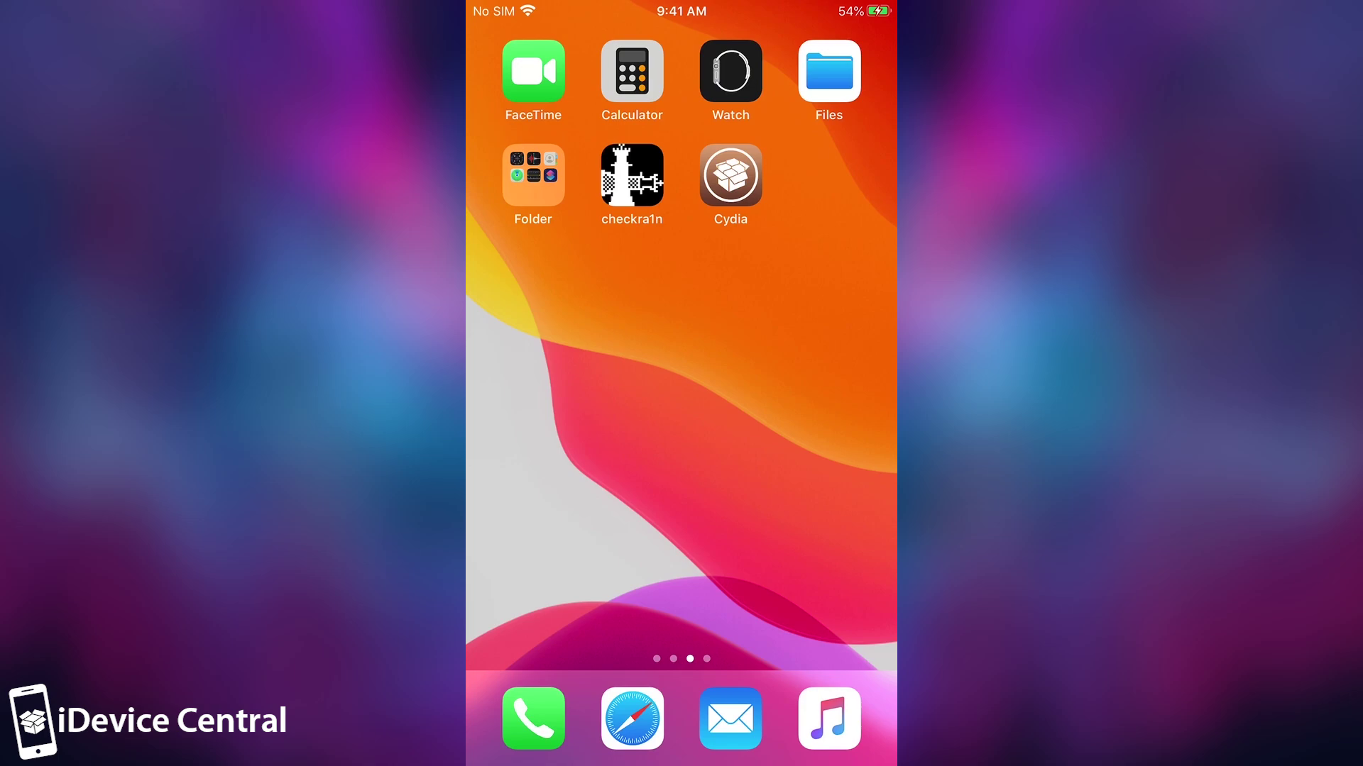
# Step: Open the checkra1n loader on the iPhone and install Cydia from it
pyautogui.click(631, 175)
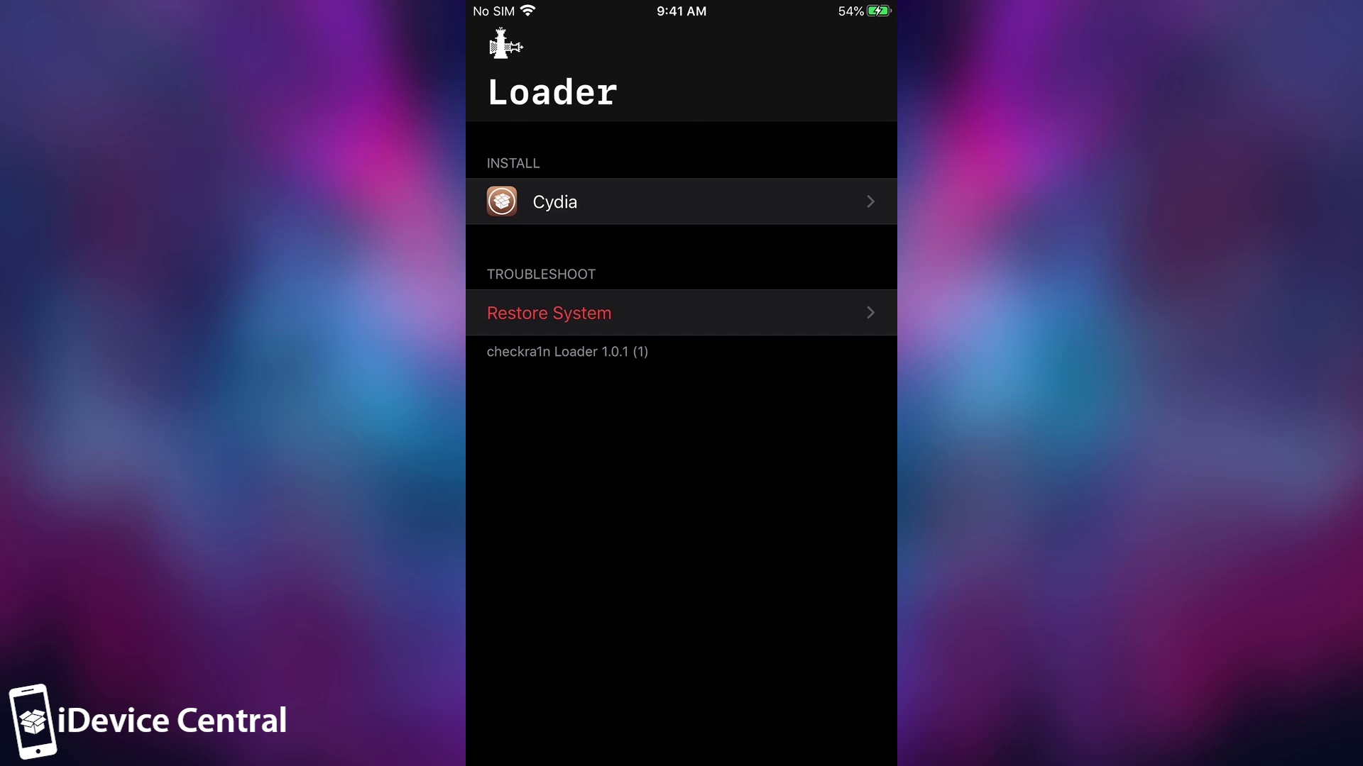
pyautogui.click(681, 202)
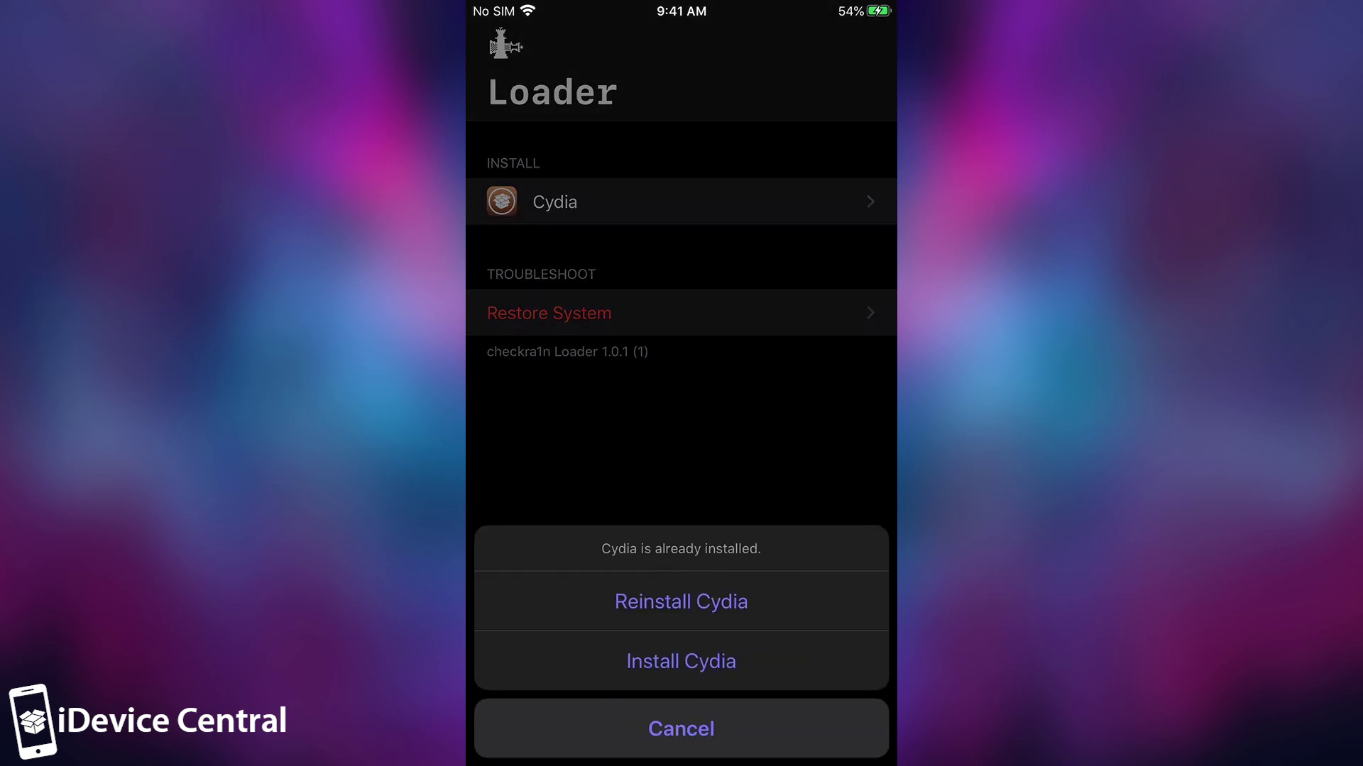
pyautogui.click(681, 661)
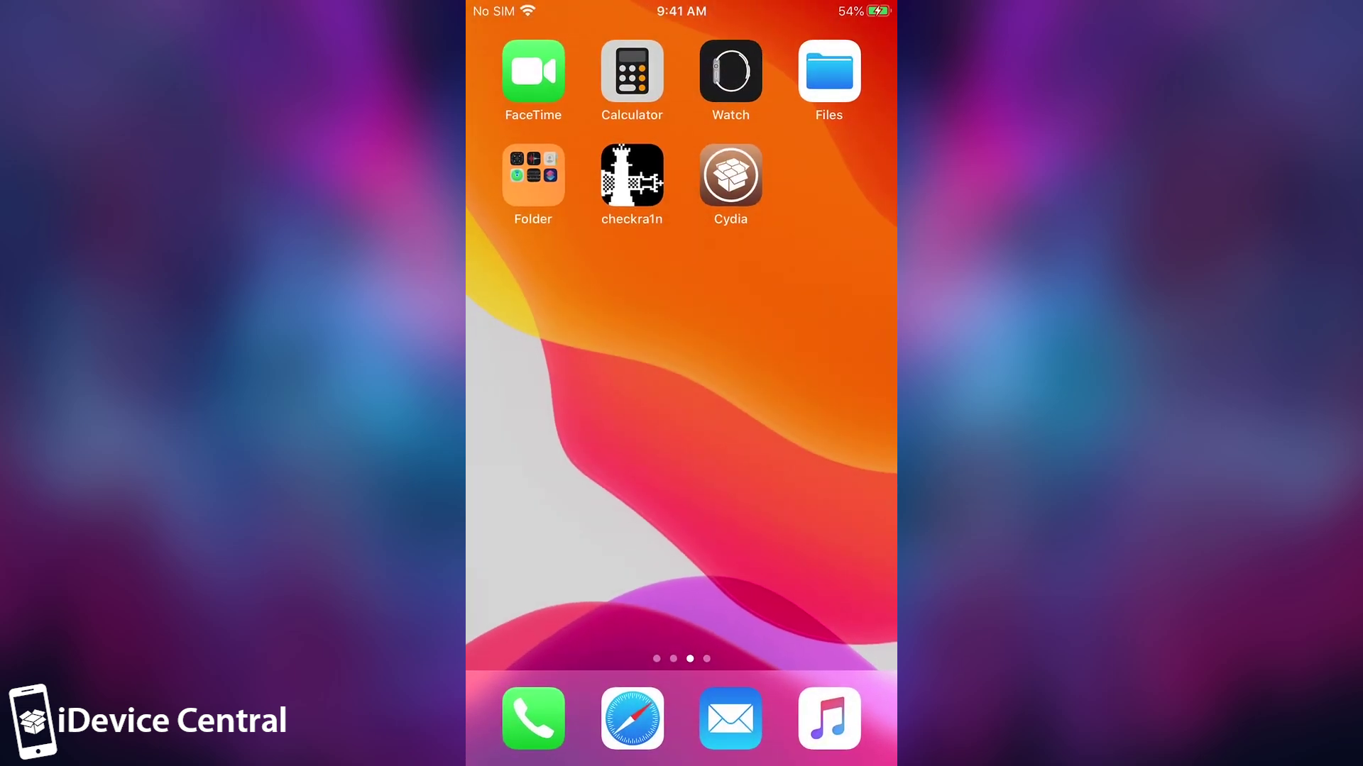
# Step: Open Cydia, dismiss the database warning, and show the Sources list, temporarily ignoring the essential upgrades
pyautogui.click(730, 175)
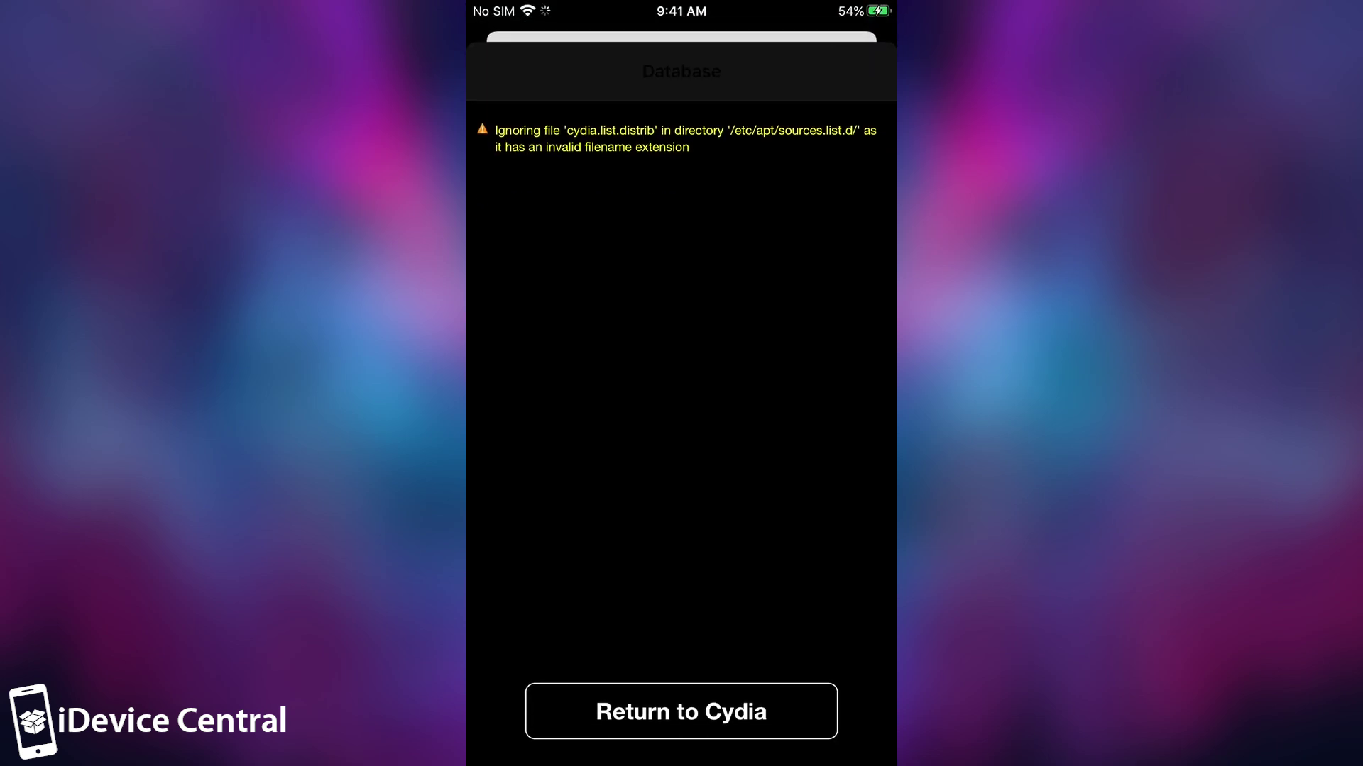
pyautogui.click(682, 712)
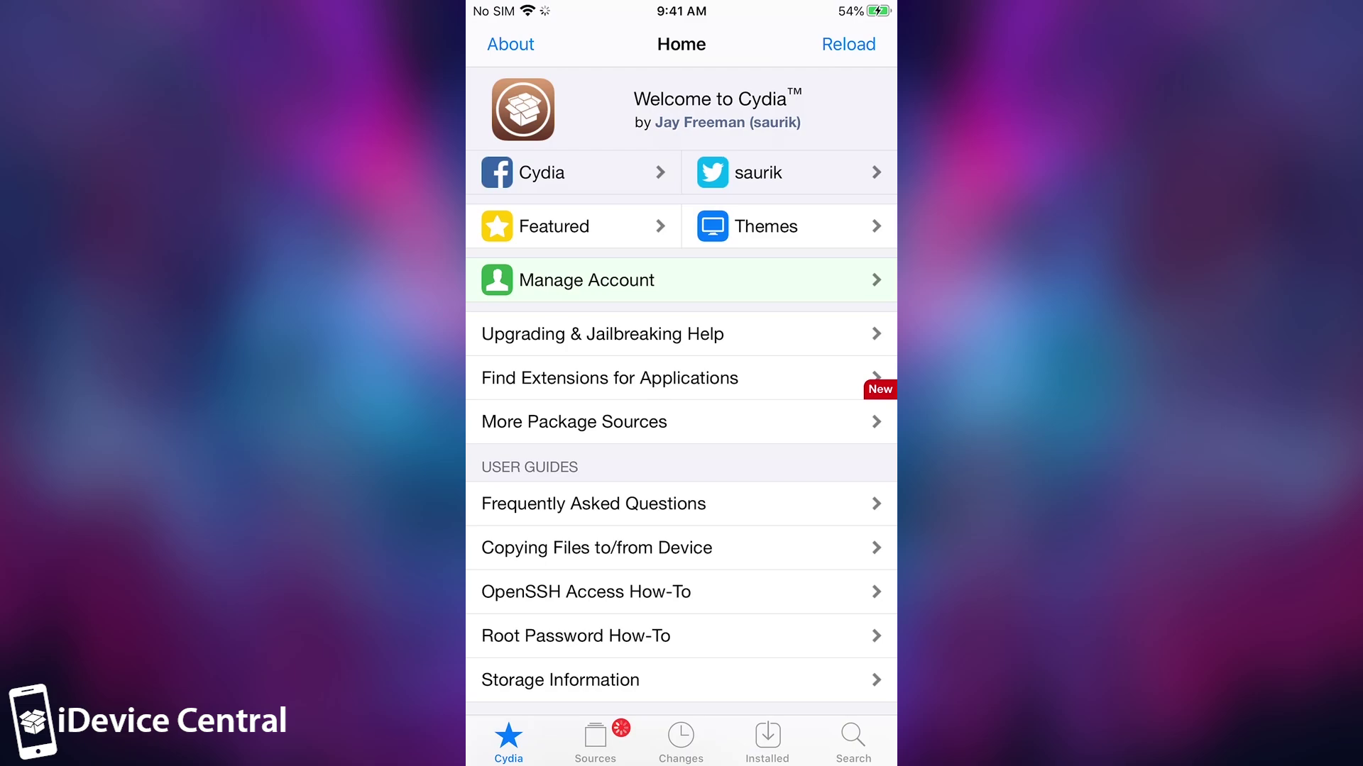
pyautogui.scroll(-1, 681, 390)
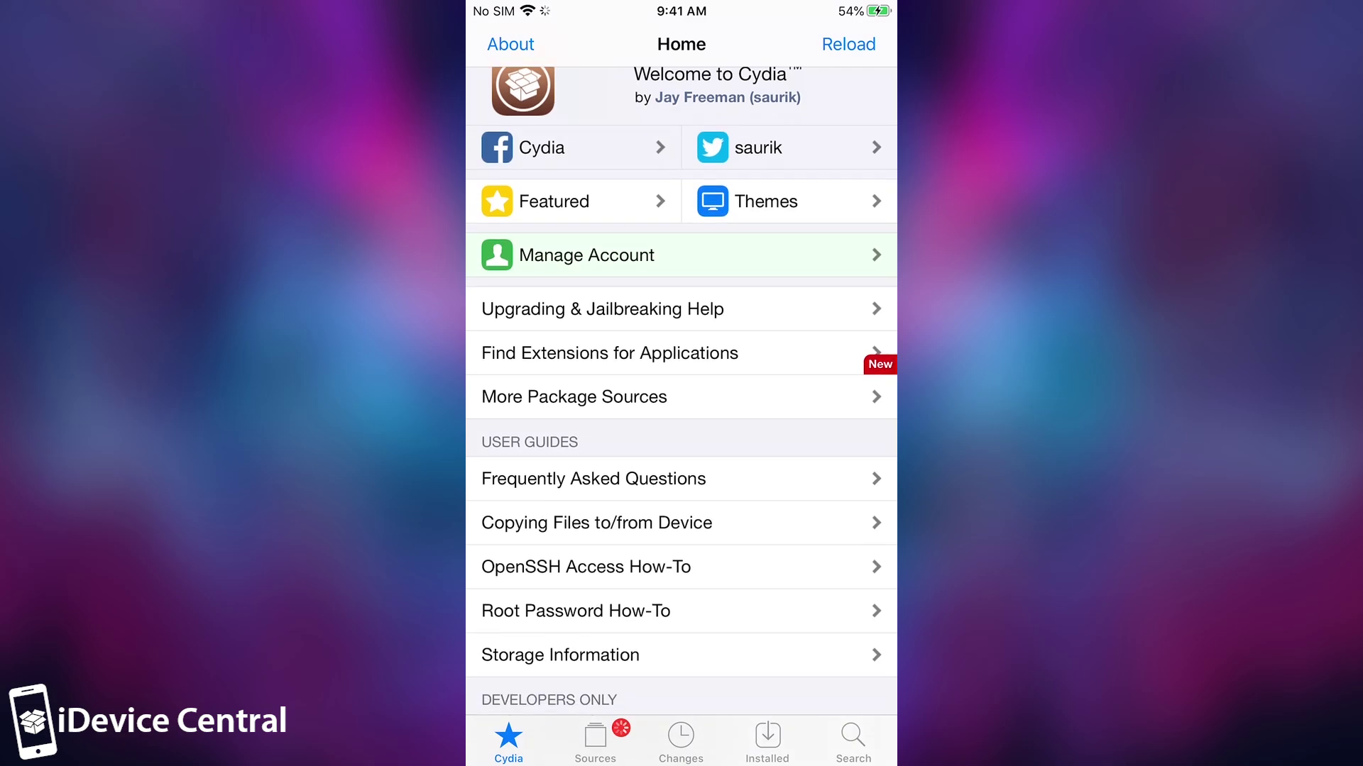
pyautogui.click(595, 742)
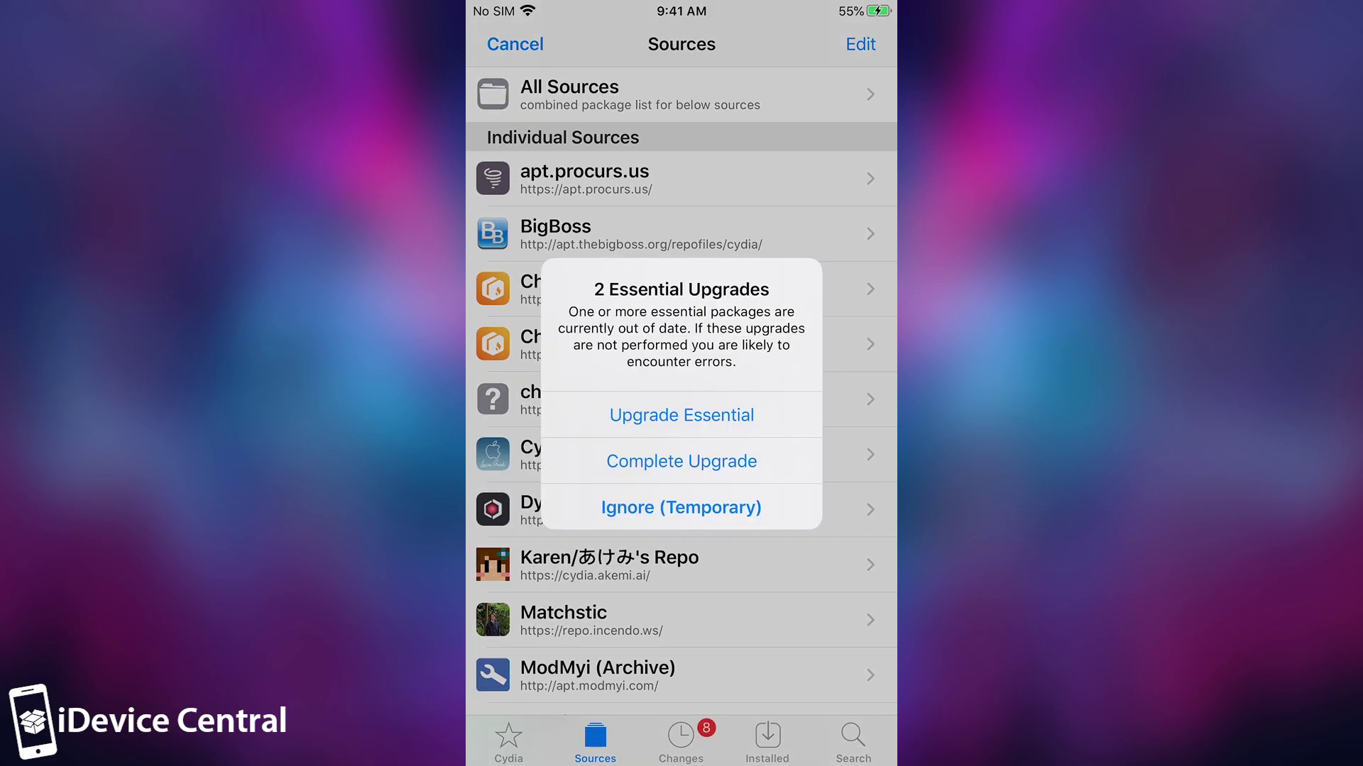
pyautogui.click(682, 507)
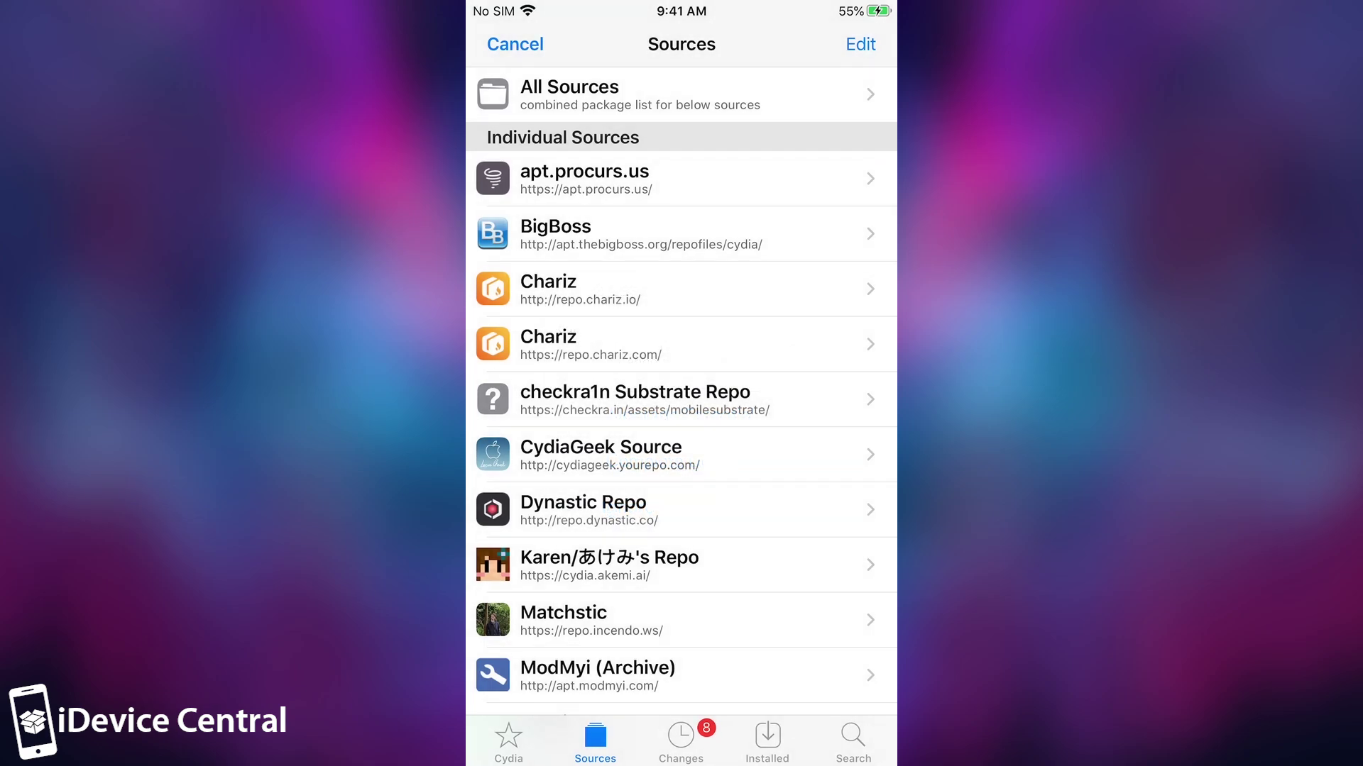
# Step: Browse the Addons section across all sources and view the details of the AlkalineText - Solomon package
pyautogui.click(682, 94)
pyautogui.click(682, 186)
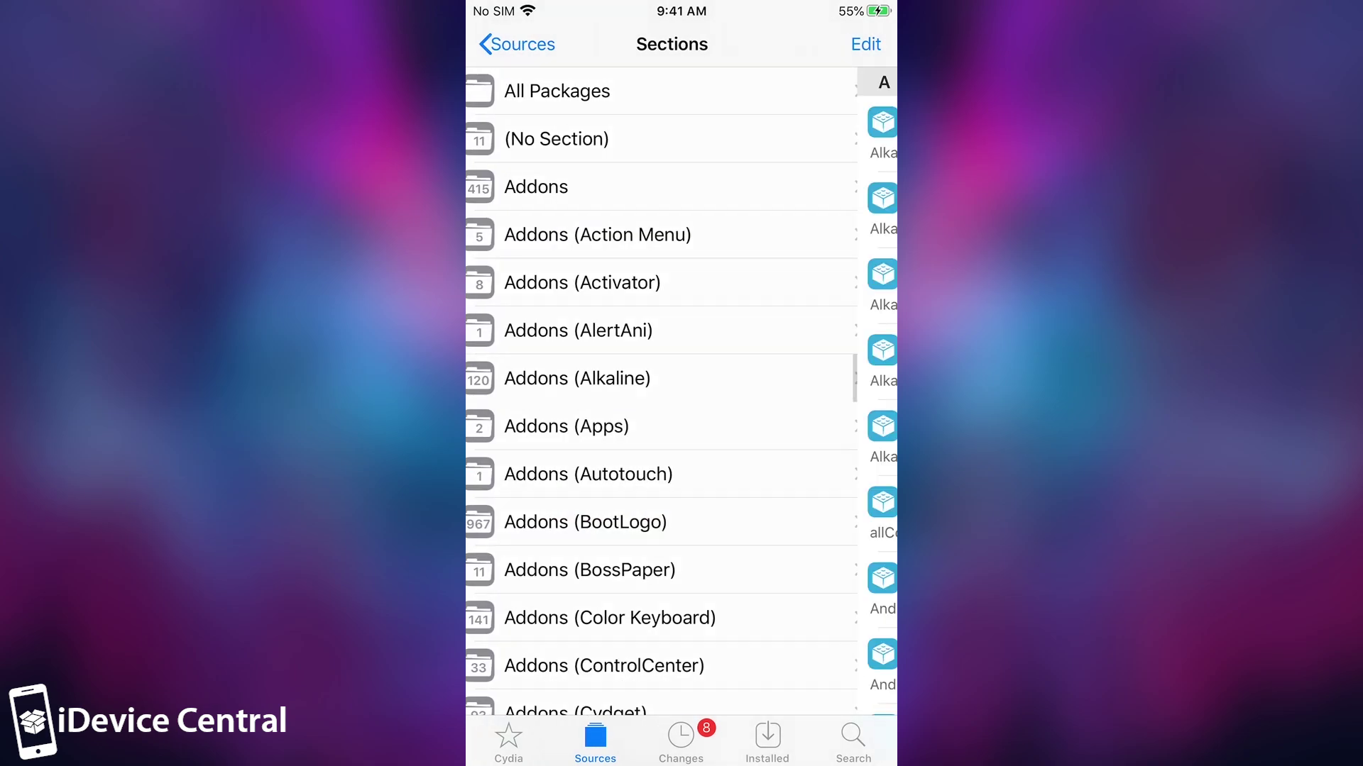
pyautogui.click(616, 429)
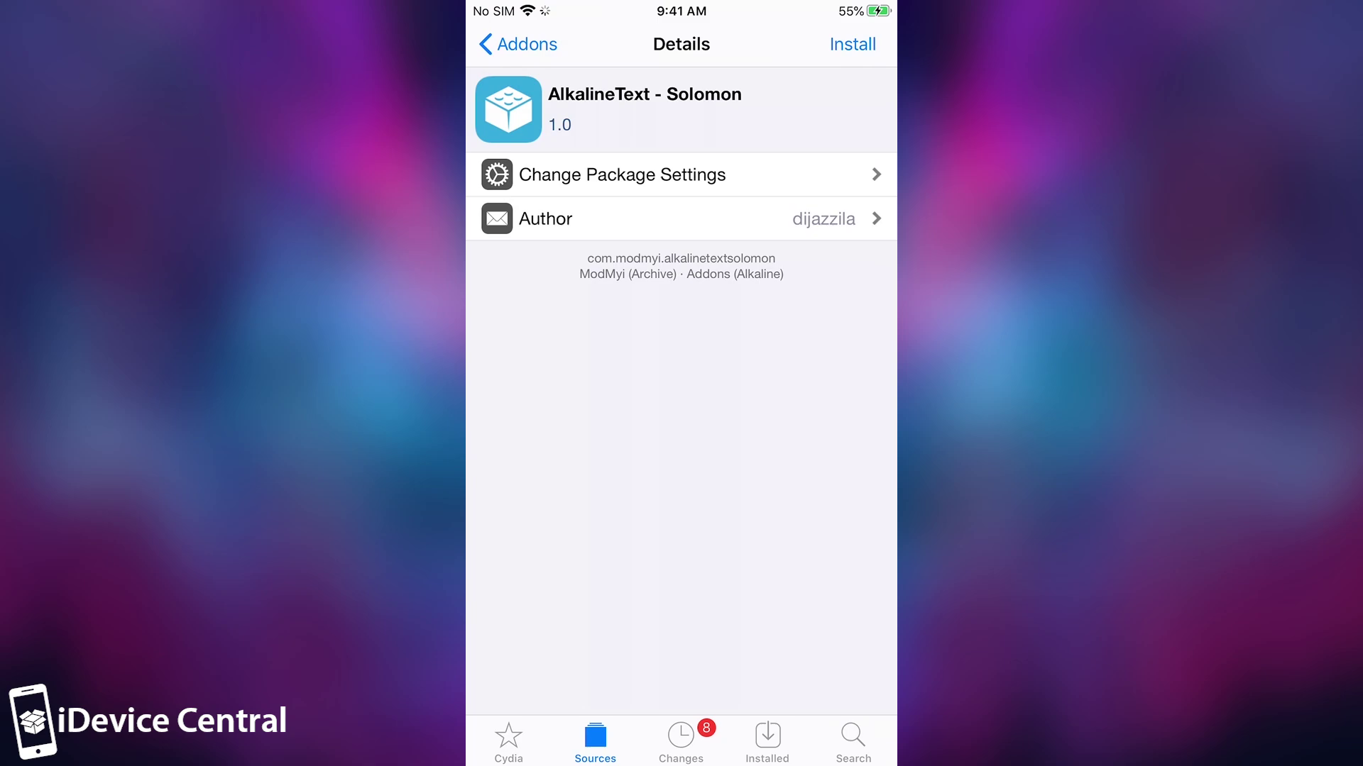
# Step: Close the running apps from the iPhone's app switcher and go to the home screen page containing Settings
pyautogui.press('Home')
pyautogui.press('Home')
pyautogui.moveTo(788, 426); pyautogui.dragTo(787, 106)
pyautogui.moveTo(681, 426); pyautogui.dragTo(682, 107)
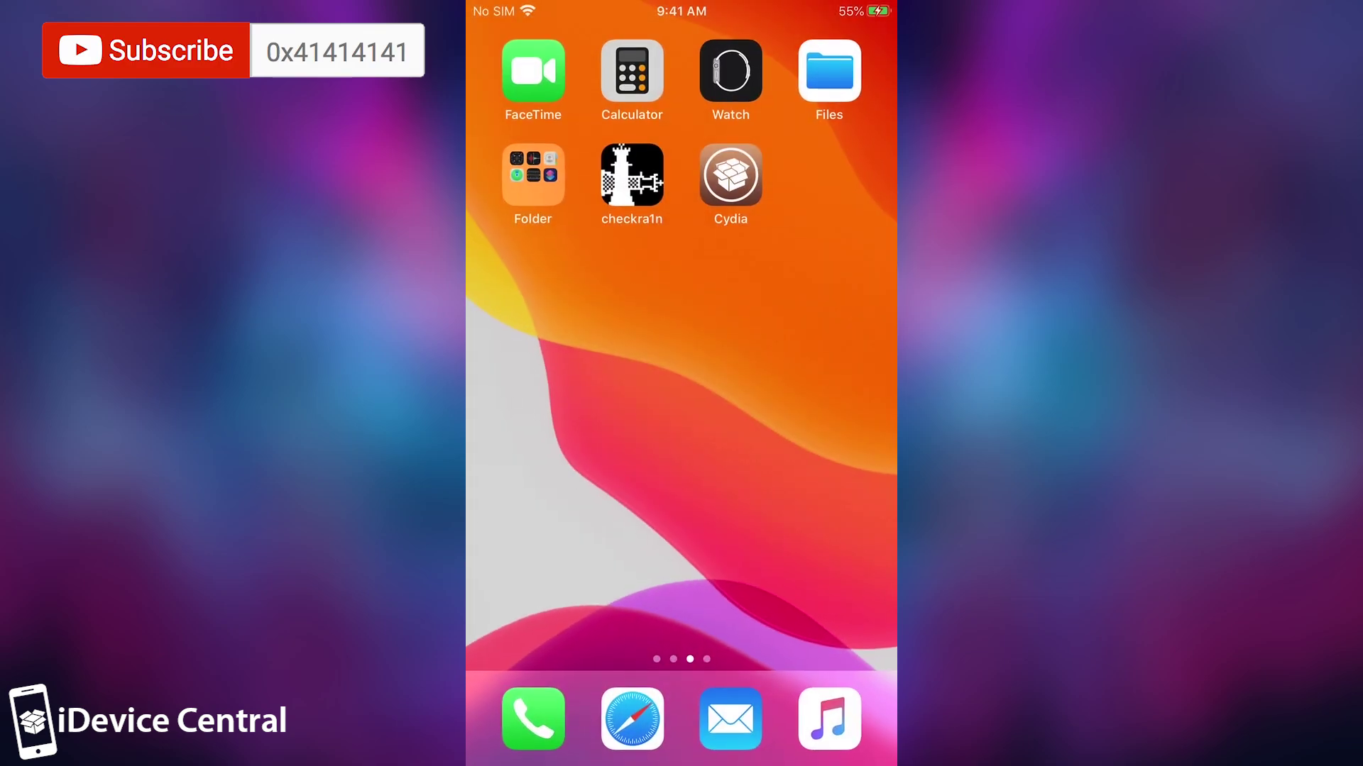
pyautogui.moveTo(554, 497); pyautogui.dragTo(809, 497)
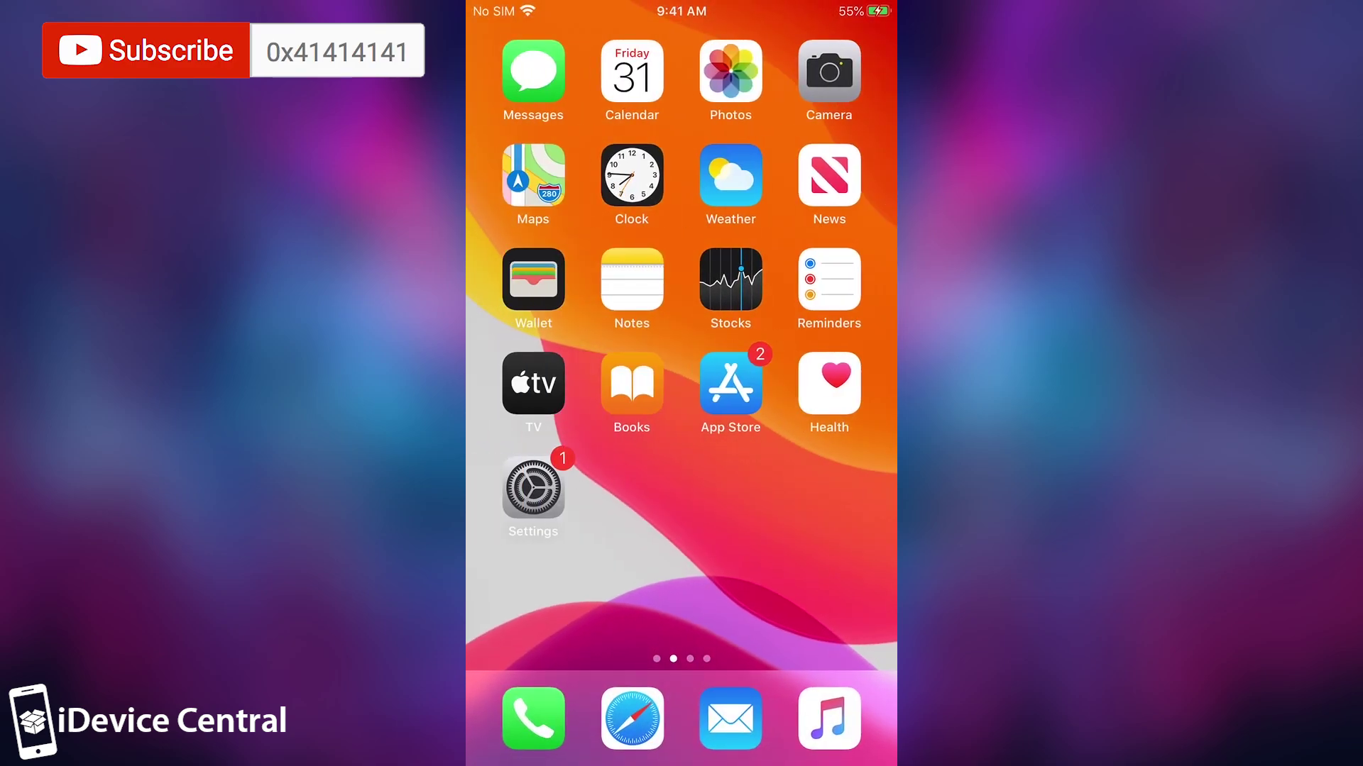